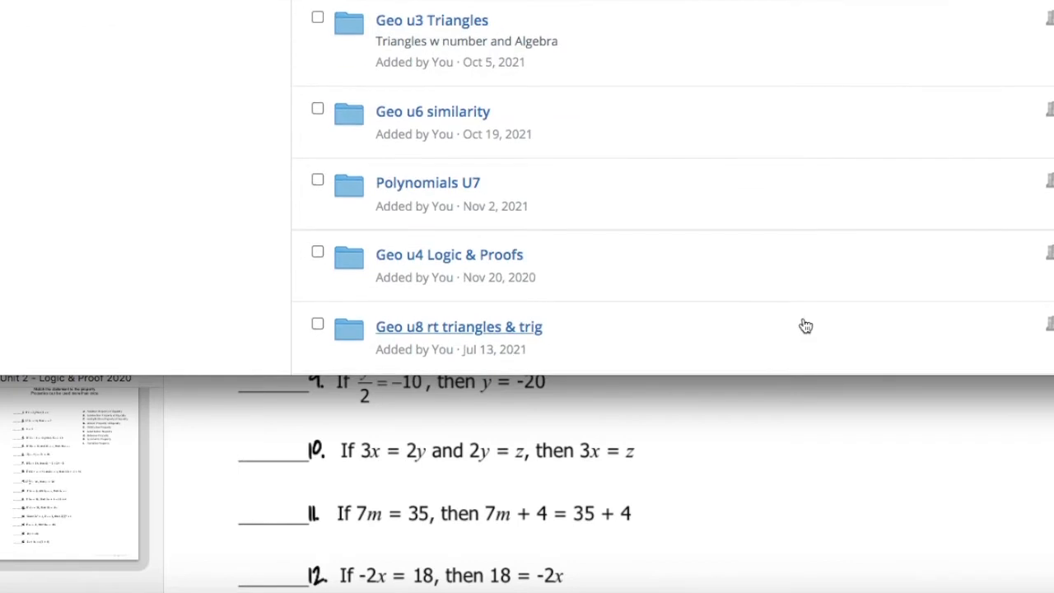
Open the Geo u4 Logic & Proofs folder in the 2020-2021 resources
scroll(805, 324, "down", 3)
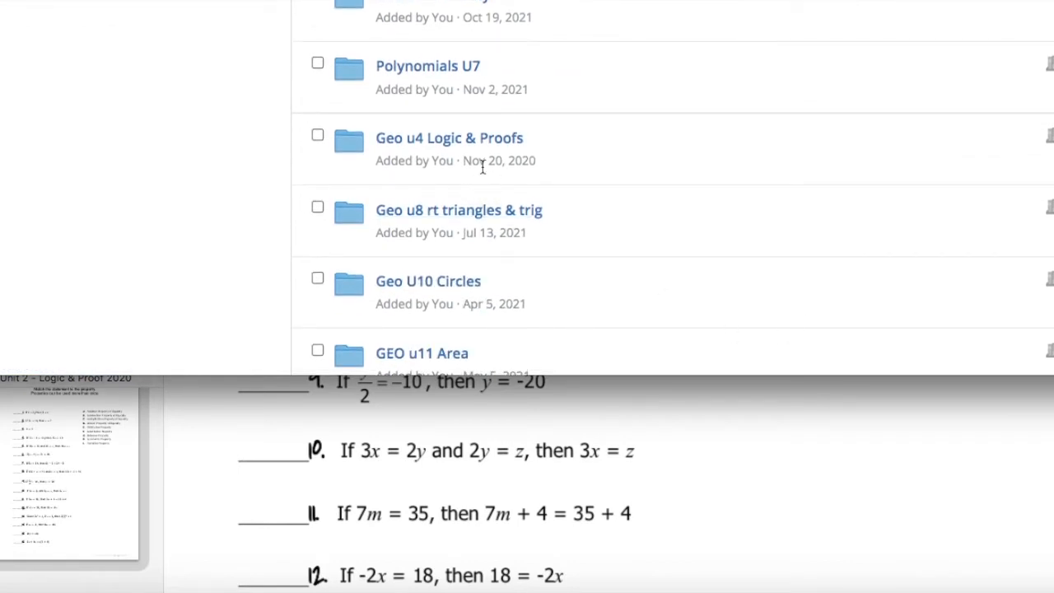
left_click(459, 137)
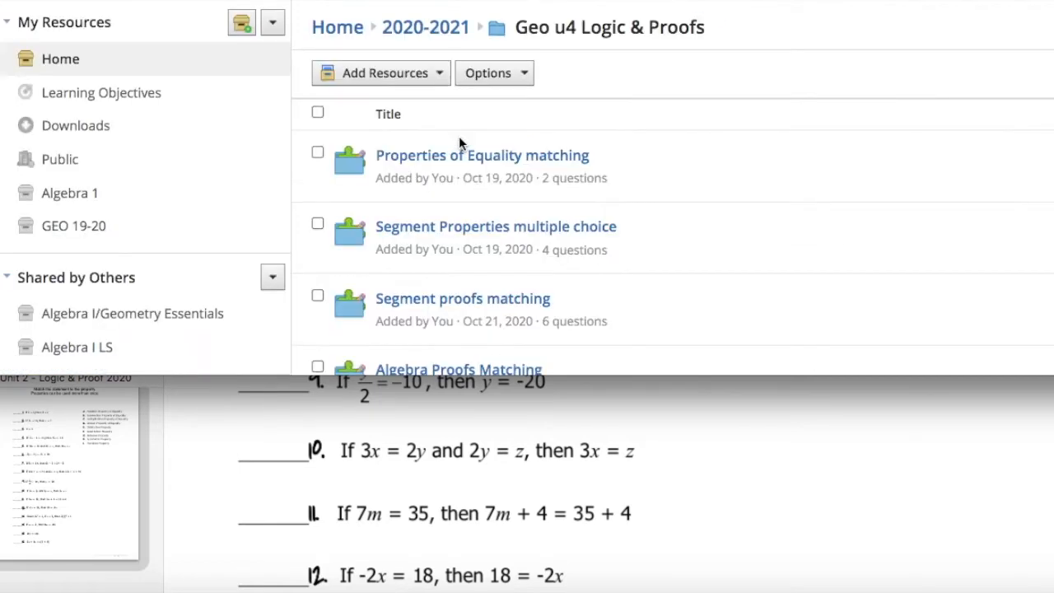
scroll(568, 227, "down", 2)
scroll(527, 221, "up", 2)
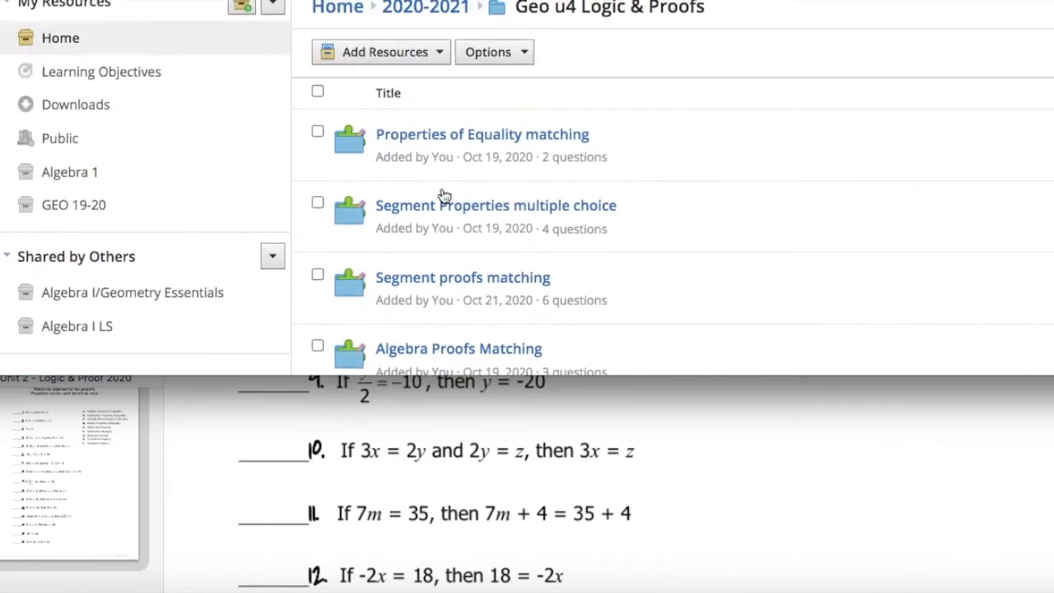
Create a question bank named "Properties of Equality matching quiz" in the Geo u4 Logic & Proofs folder
left_click(387, 55)
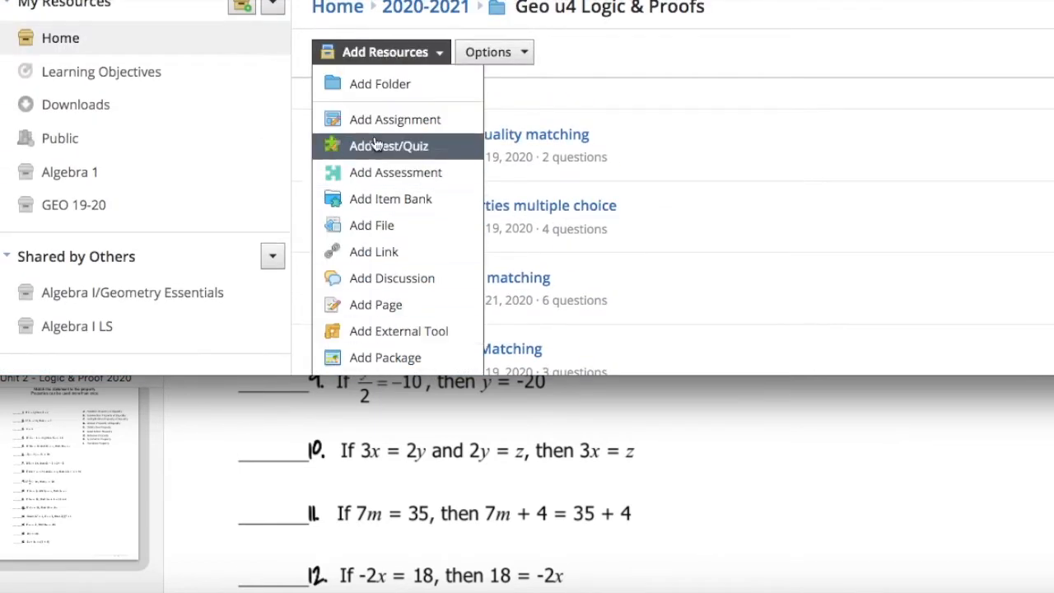
scroll(420, 256, "down", 3)
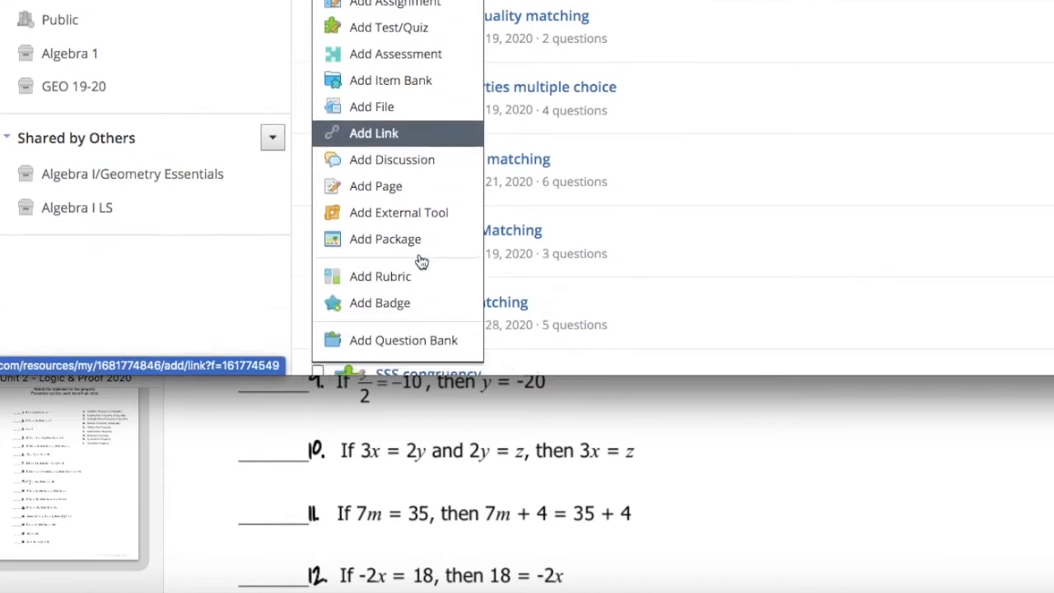
left_click(404, 338)
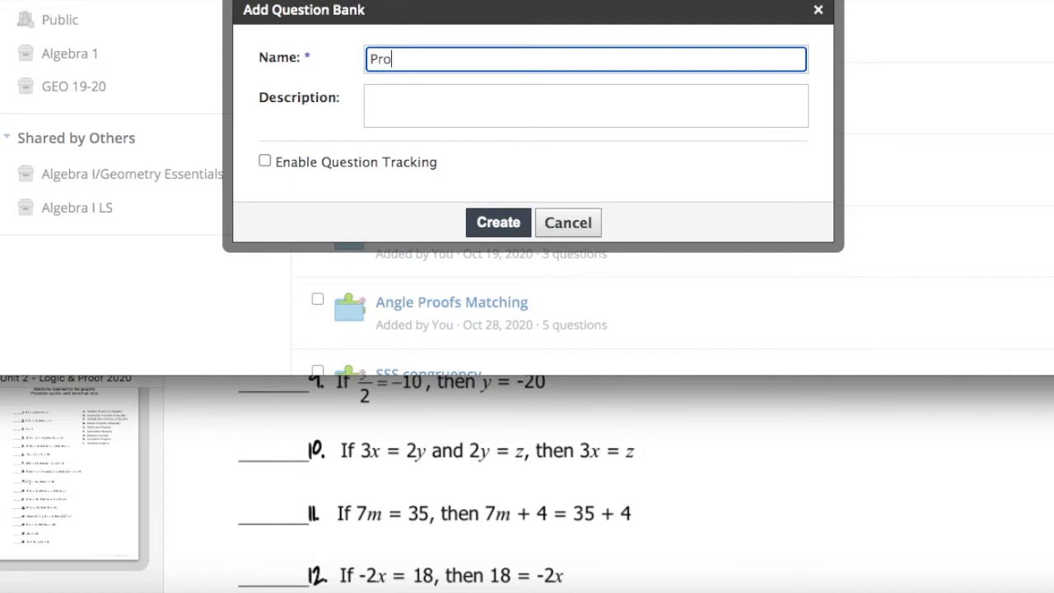
type("Properties of Ew")
key("BackSpace")
type("quality mathcing quiz")
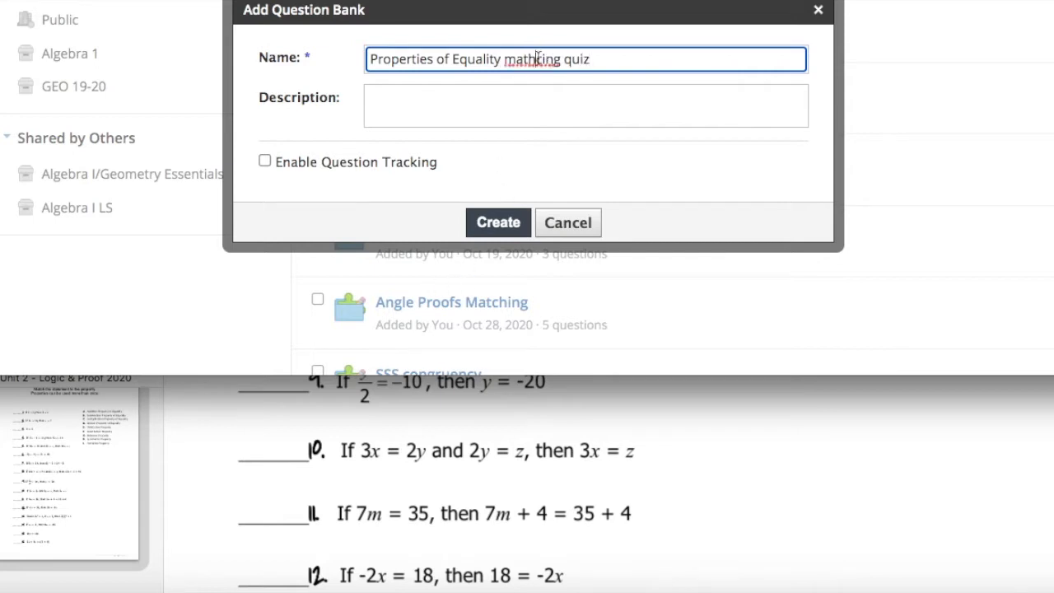
left_click(536, 58)
key("BackSpace")
key("BackSpace")
type("tch")
left_click(509, 231)
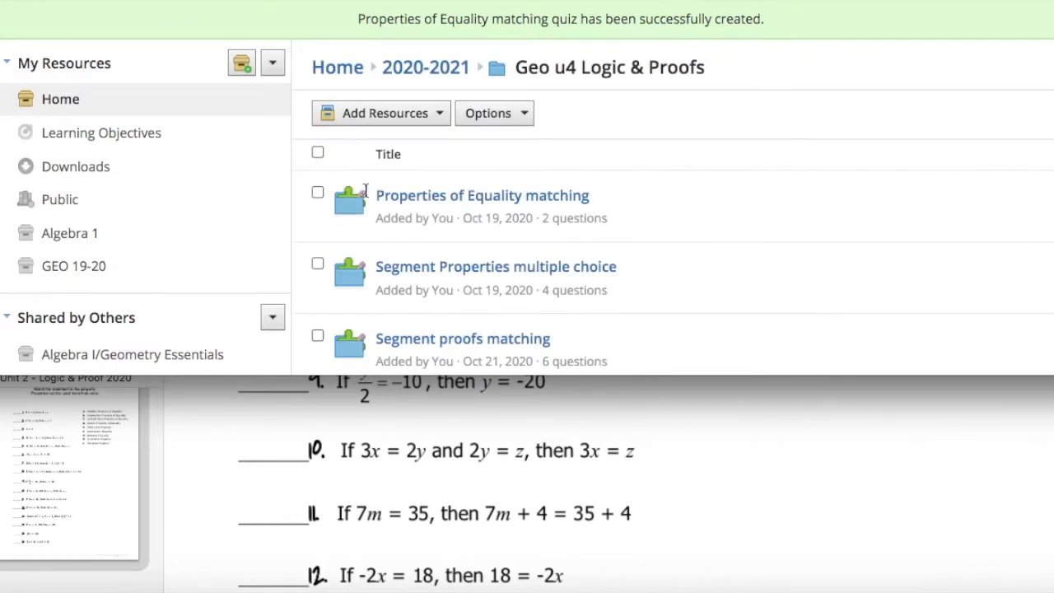
Open the Properties of Equality matching quiz bank and start a new Matching question
scroll(468, 268, "down", 10)
scroll(467, 273, "up", 5)
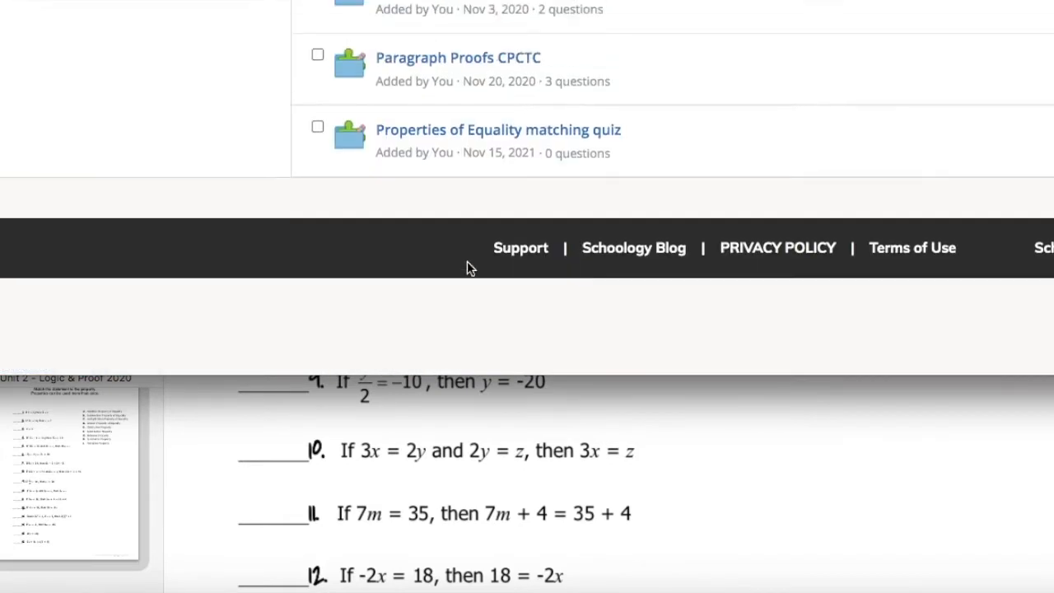
left_click(448, 143)
left_click(422, 107)
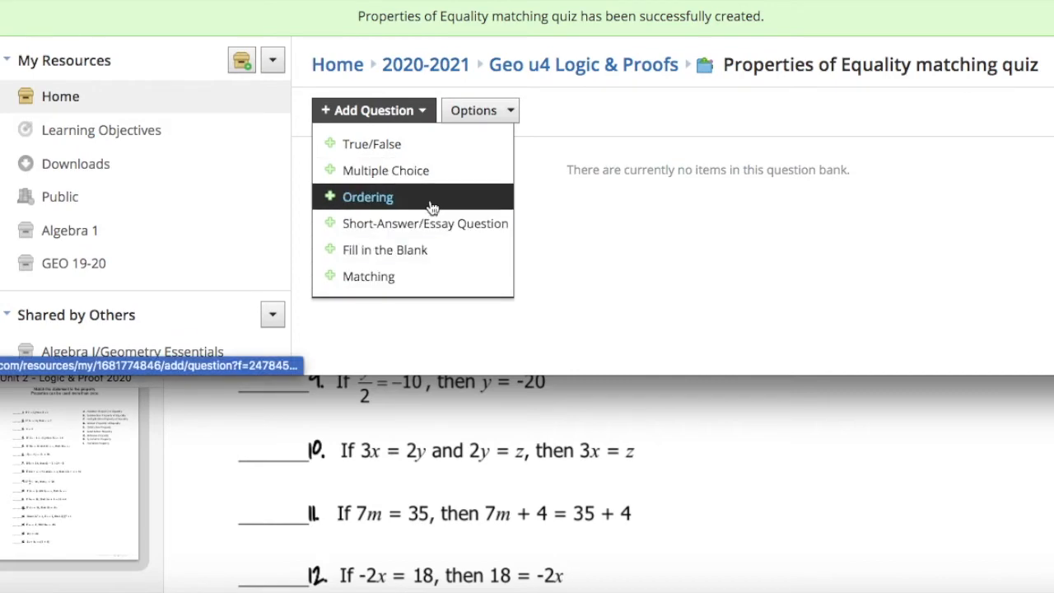
left_click(421, 276)
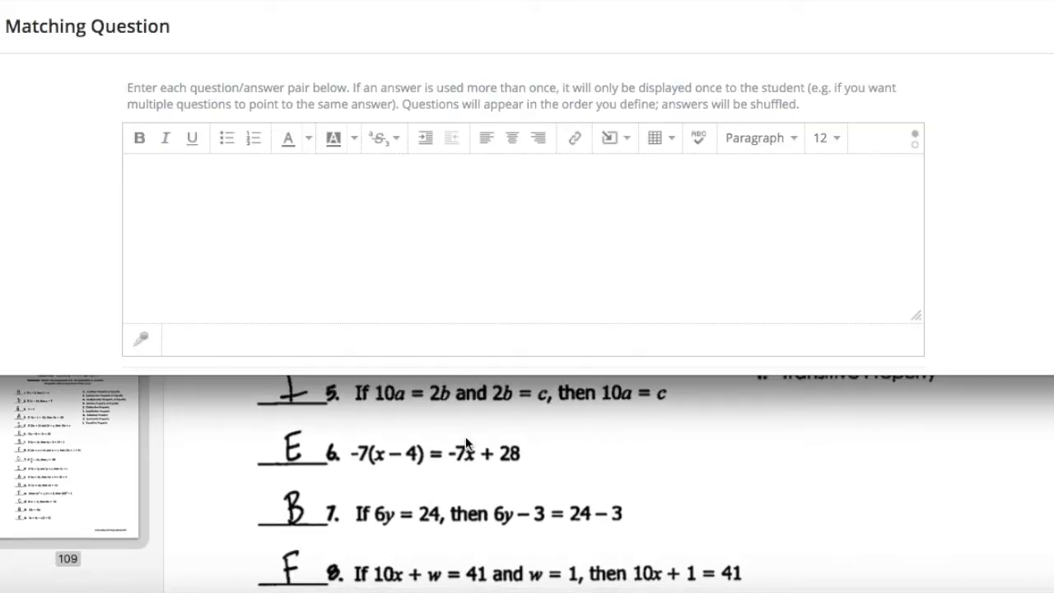
Enter the question directions "Match the statements with the properties of equality below. Properties will be used more than once."
scroll(466, 445, "up", 8)
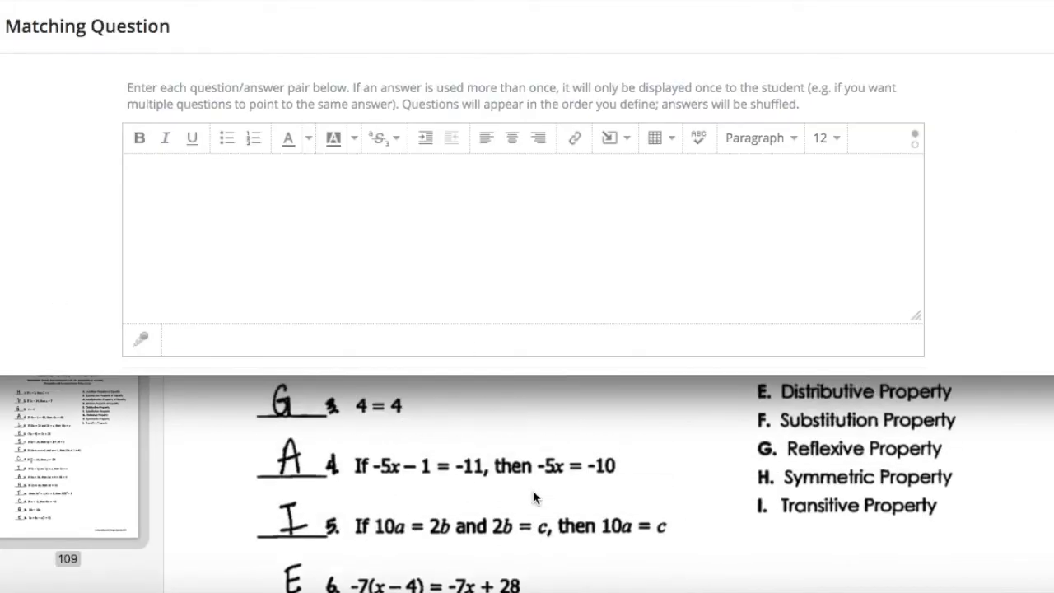
left_click(511, 245)
scroll(468, 256, "down", 2)
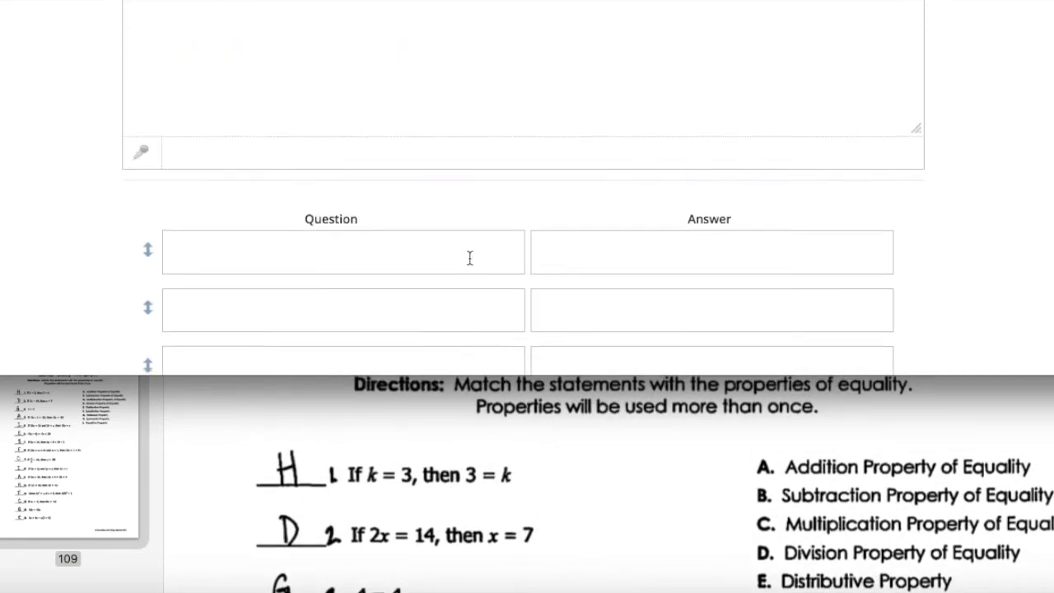
scroll(470, 258, "up", 2)
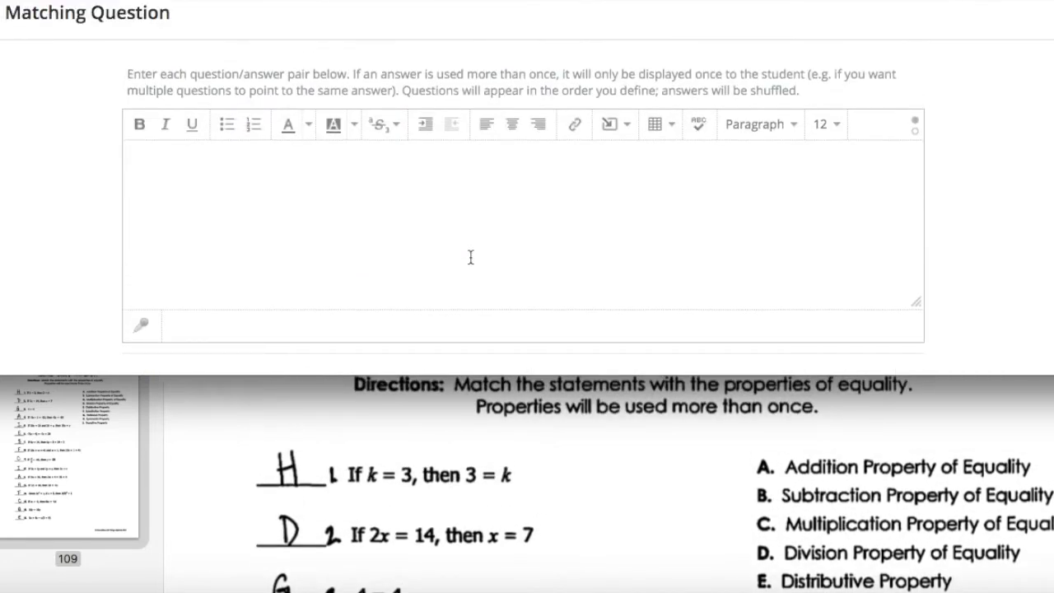
scroll(507, 484, "up", 1)
type("Match the statements with the properties of equality below.")
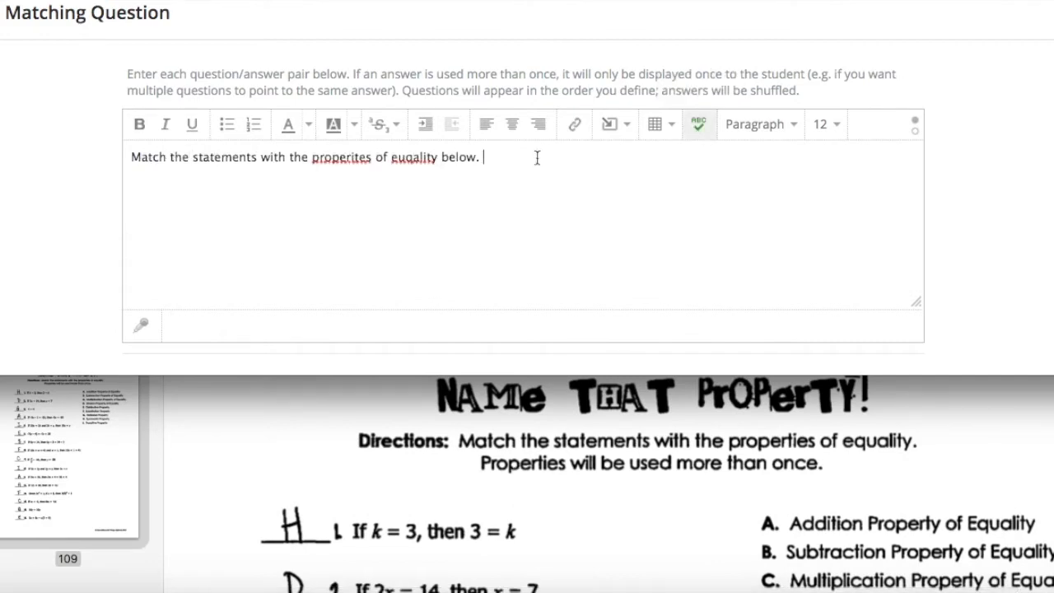
type(" Properties will be used more than once.")
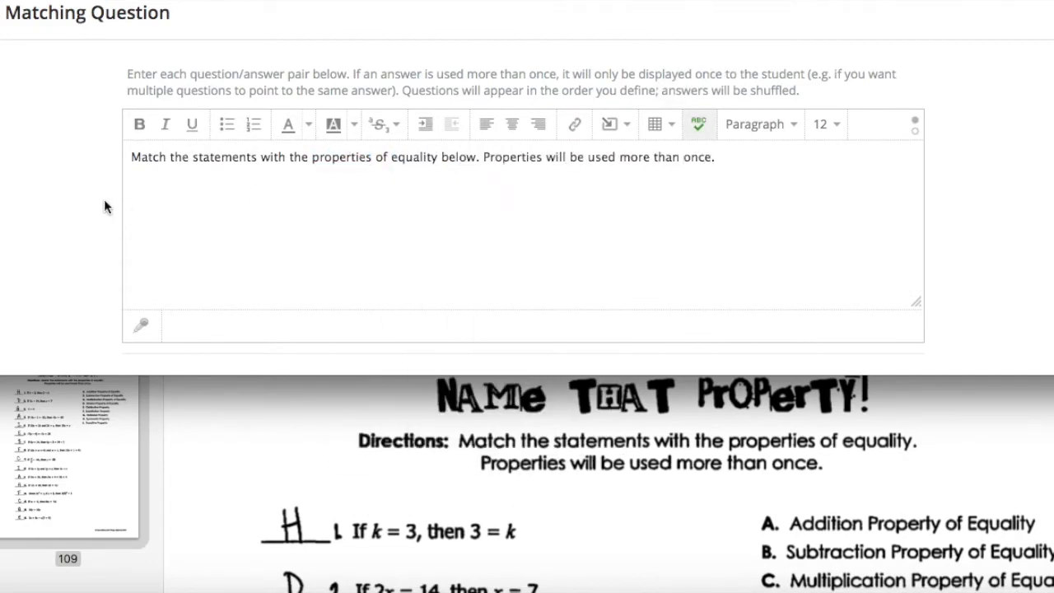
Fill in the first pair with the question "If k = 3, then 3 = k" and the answer "Symmetric Property"
scroll(4, 226, "down", 5)
left_click(325, 221)
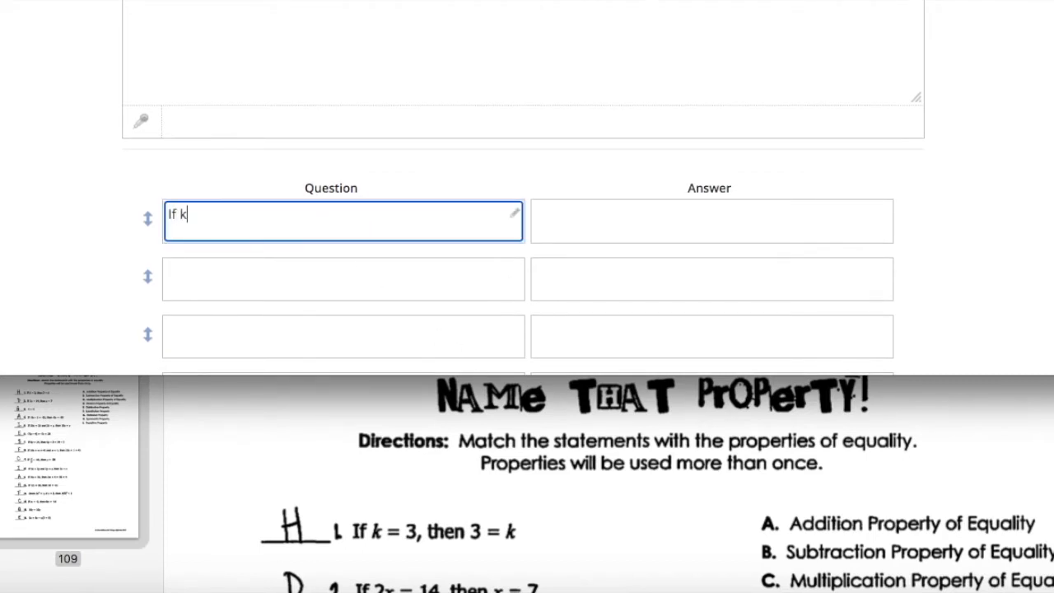
type("If k = 3, then 3 = k")
scroll(702, 425, "down", 3)
left_click(549, 221)
type("Symmetric property")
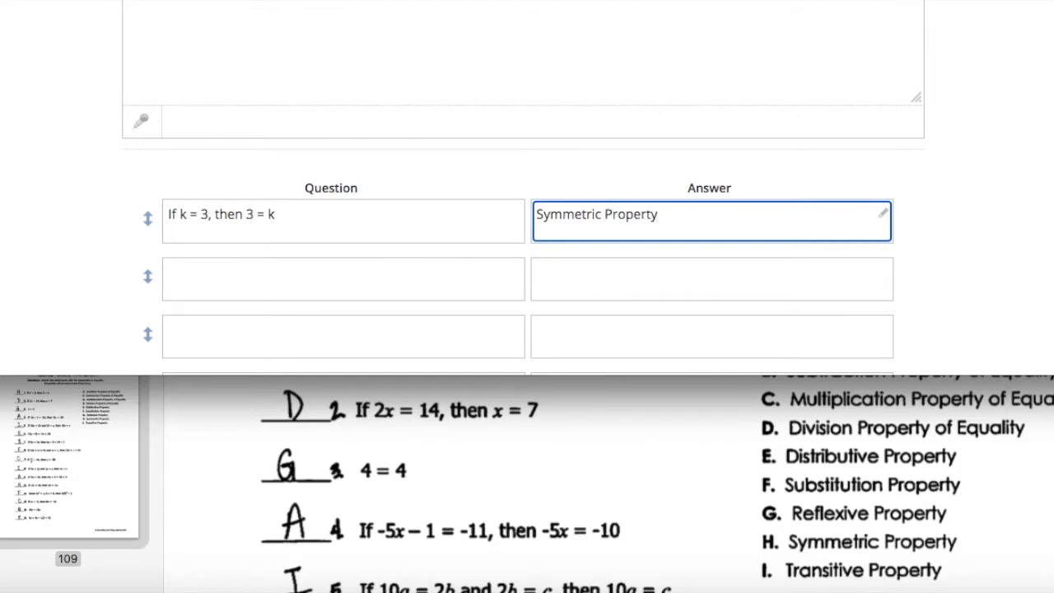
Add 12 more question and answer rows to fit all the worksheet's statements
scroll(415, 463, "down", 7)
scroll(414, 464, "down", 3)
scroll(308, 268, "down", 2)
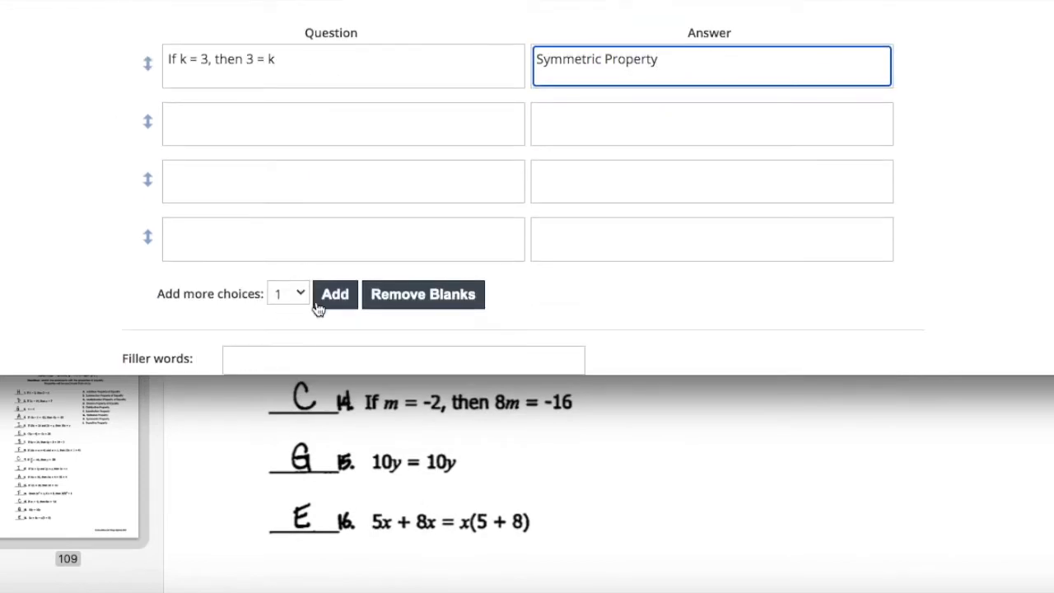
left_click(301, 295)
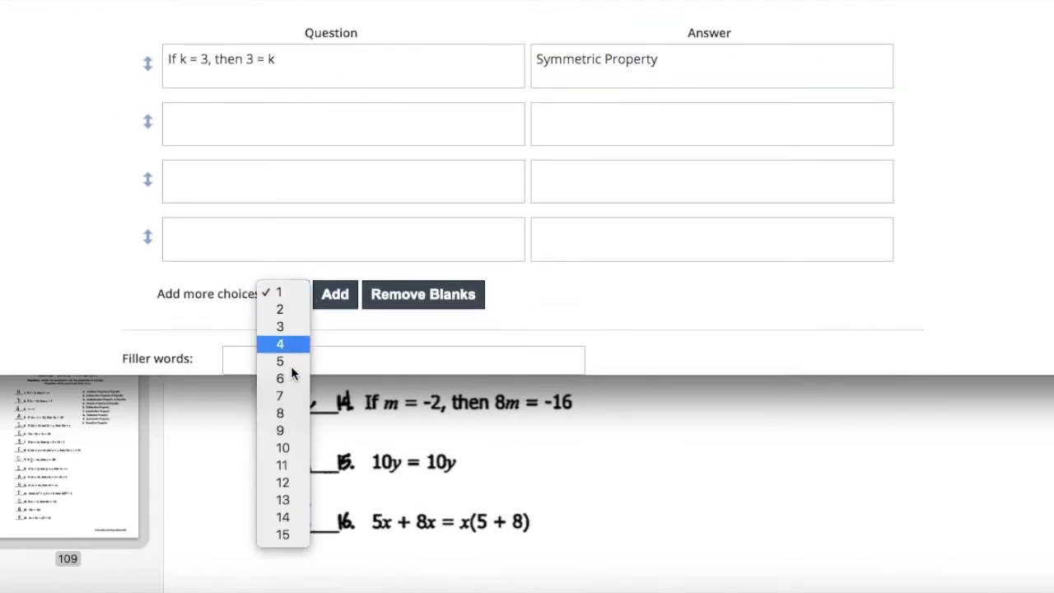
left_click(283, 482)
left_click(337, 298)
left_click(346, 354)
scroll(346, 353, "down", 3)
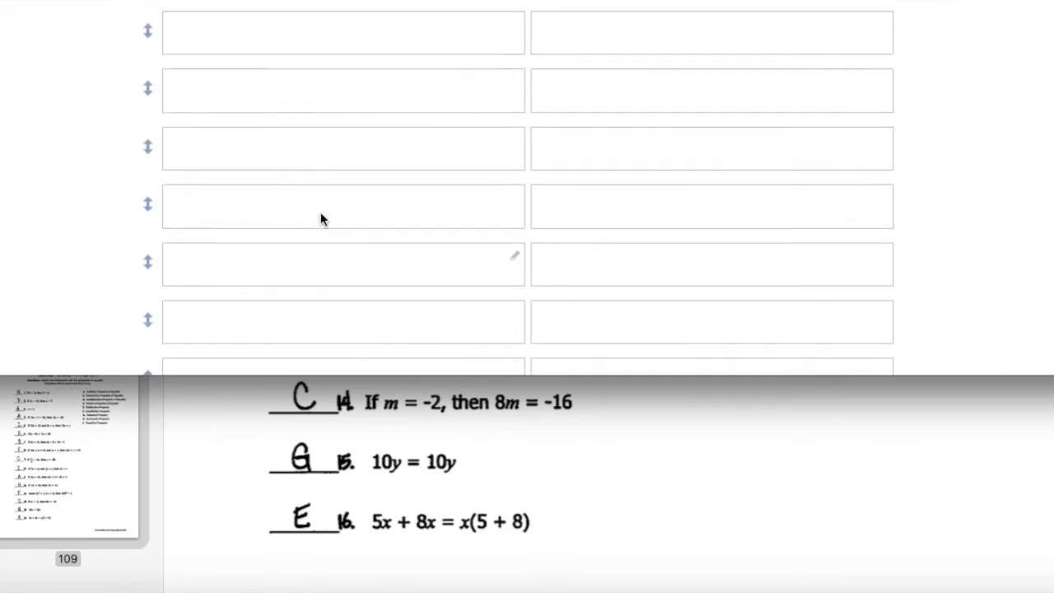
scroll(431, 415, "up", 10)
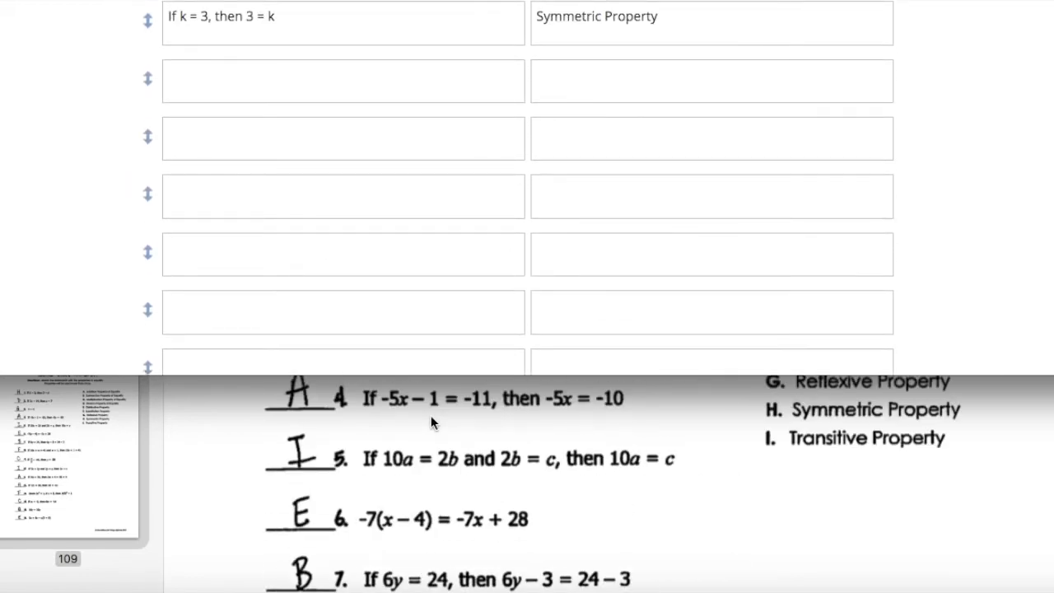
Add the pairs "If 2x = 14, then x = 7" with "Division Property" and "4 = 4" with "Reflexive Property"
left_click(244, 97)
type("If 2x = 14, then x = 7")
key("Tab")
type("Division Property")
key("Tab")
type("4 = 4")
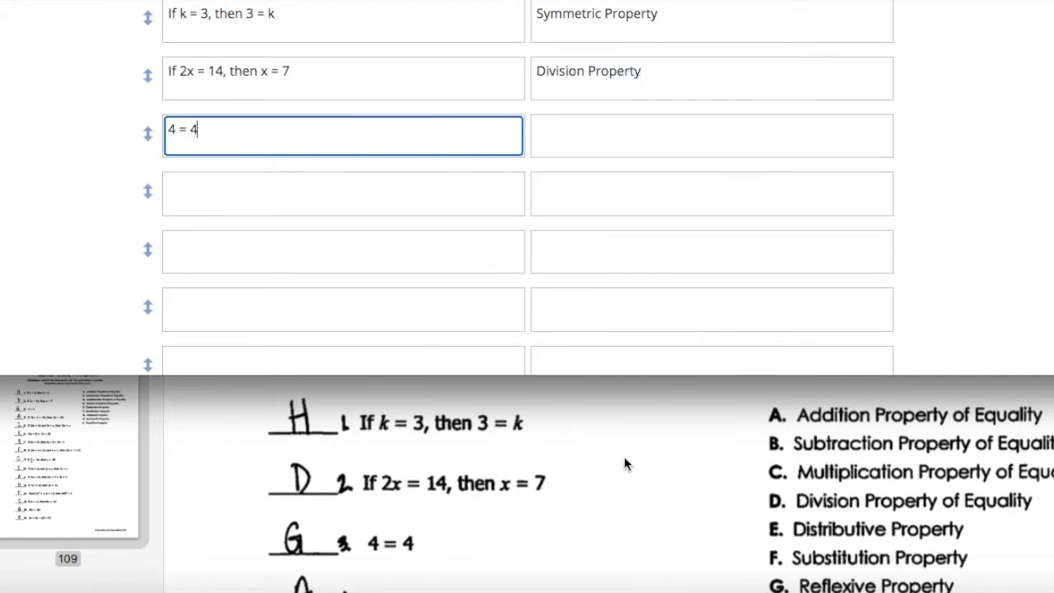
key("Tab")
type("Reflexive Property")
Fill in the fourth pair with "if -5x - 1 = - 11, then -5x = -10" and "Addition Property"
key("Tab")
type("if -5x - 1 = - 11, then -5x = -10")
key("Tab")
type("Addition Property")
scroll(494, 478, "up", 3)
scroll(494, 478, "down", 4)
Fill in the fifth pair with "If 10a = 2b and 2b = c, then 10a = c" and "Transitive Property"
key("Tab")
type("If 10a = 2b and 2b = c, then 10")
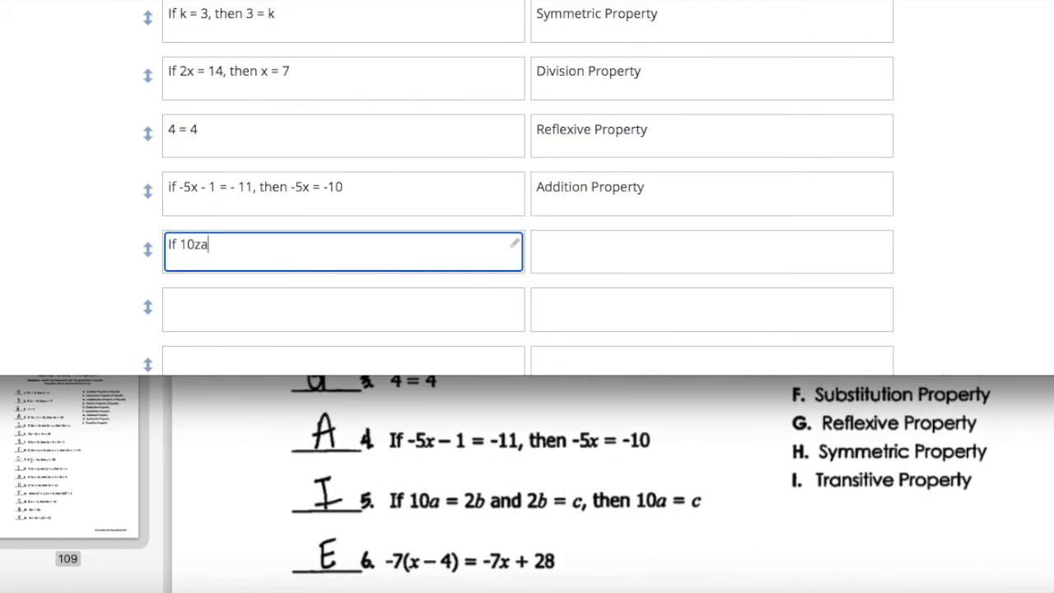
type("a = c")
key("Tab")
type("Transitive Property")
Fill in the sixth pair with "-7(x - 4) = -7x + 28" and "Distributive Property"
key("Tab")
type("-7(x - 4) = -7x + 28")
key("Tab")
type("Distributive Property")
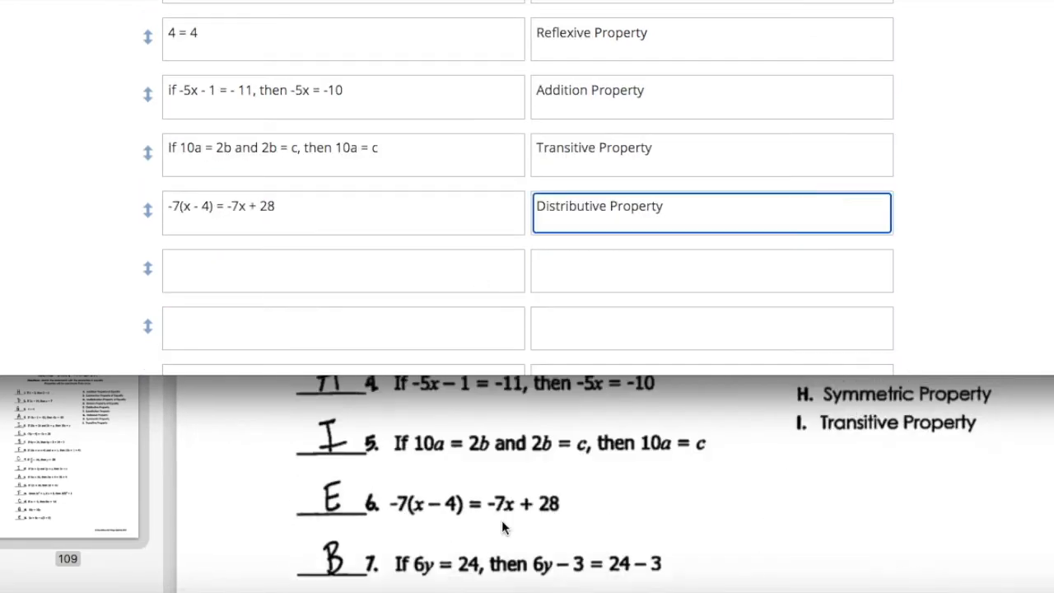
Fill in the seventh pair with "If 6y = 24, then 6y - 3 = 24 - 3" and "Subtraction Property"
key("shift+Tab")
left_click(211, 249)
type("If 6y = 24, then 6y - 3 = 24 - 3")
key("Tab")
type("Subtraction Property")
Fill in the eighth pair: "If 10x + w = 41 and w = 1, then 10x + 1 = 41" and "Substitution Property"
key("Tab")
type("If 10x + w = 41 and w = 1, then 10 ")
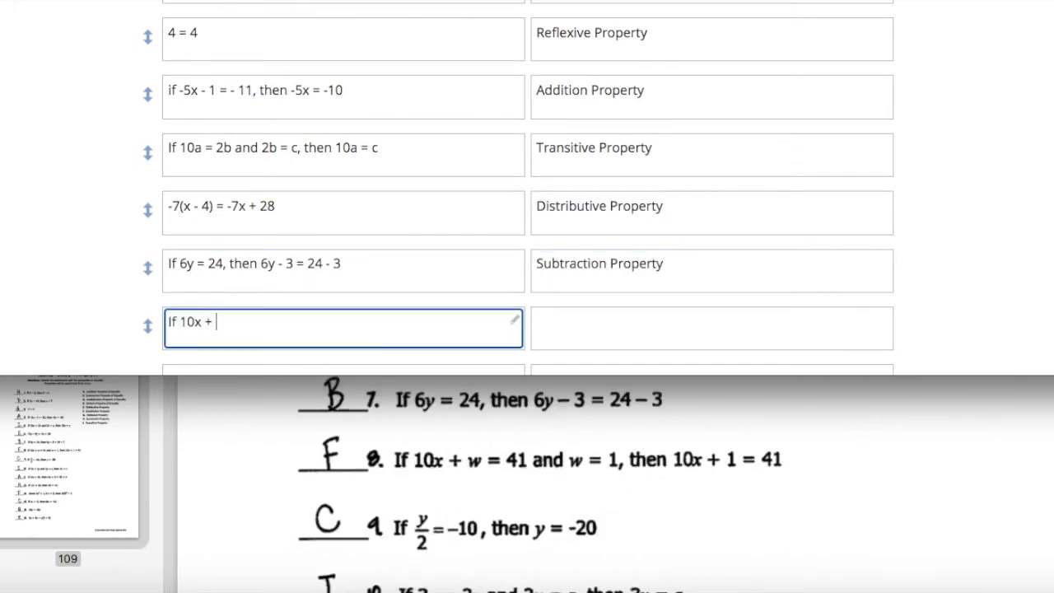
type("x + 1 = 41")
key("Tab")
type("Substituti")
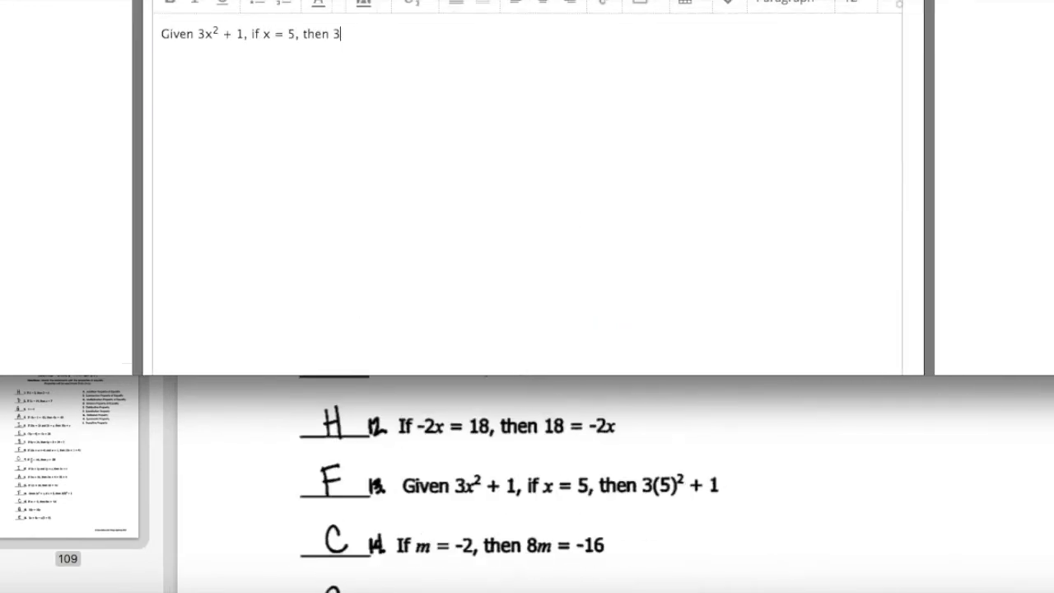
Pair "Given 3x² + 1, if x = 5, then 3(5)² + 1" with "Substitution Property" and "If m = -2, then 8m = -16" with "Multiplication Property"
type("5)2 + 1Substitution Property")
left_click(308, 145)
type("m")
key("BackSpace")
type("If m = -2, then 8m = -16")
scroll(588, 431, "up", 10)
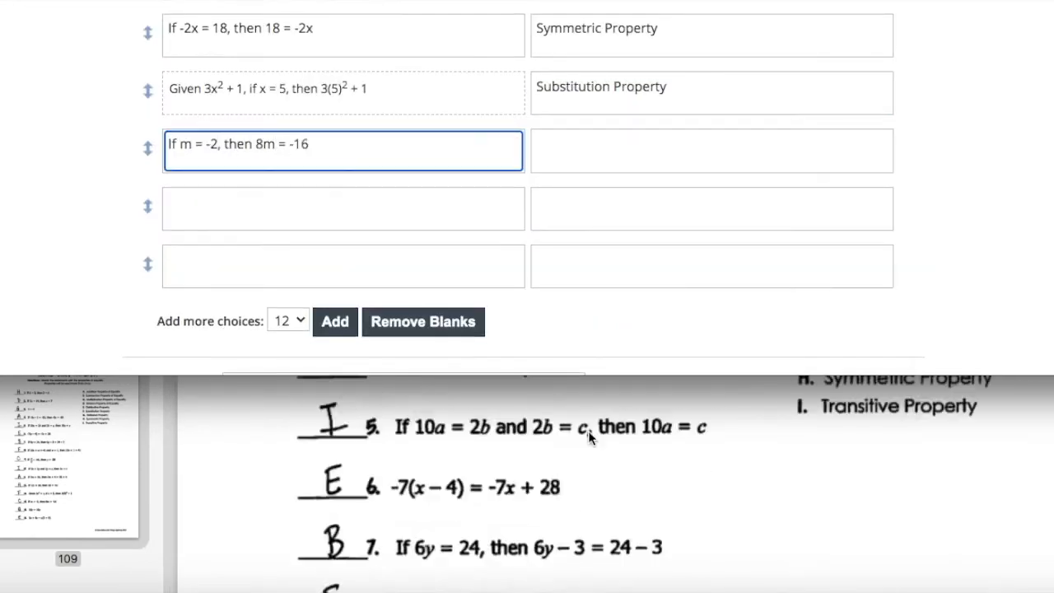
type("Multiplication Property")
Fill in the last two pairs: "10y = 10y" with "Reflexive Property" and "5x + 8x = x(5 + 8)" with "Distributive Property"
left_click(365, 211)
type("10y = 10y")
key("Tab")
type("Reflexive Property")
key("Tab")
type("5x + 8x = x(5 + 8)")
key("Tab")
type("Distributive Property")
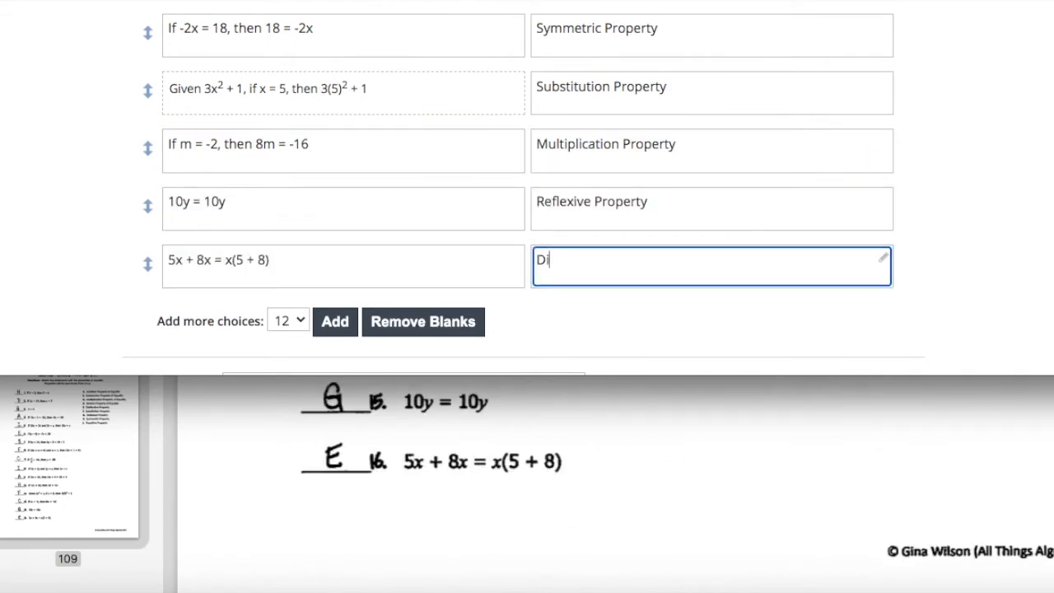
Allow partial credit for the matching question and check the entered question and answer pairs
scroll(594, 322, "down", 1)
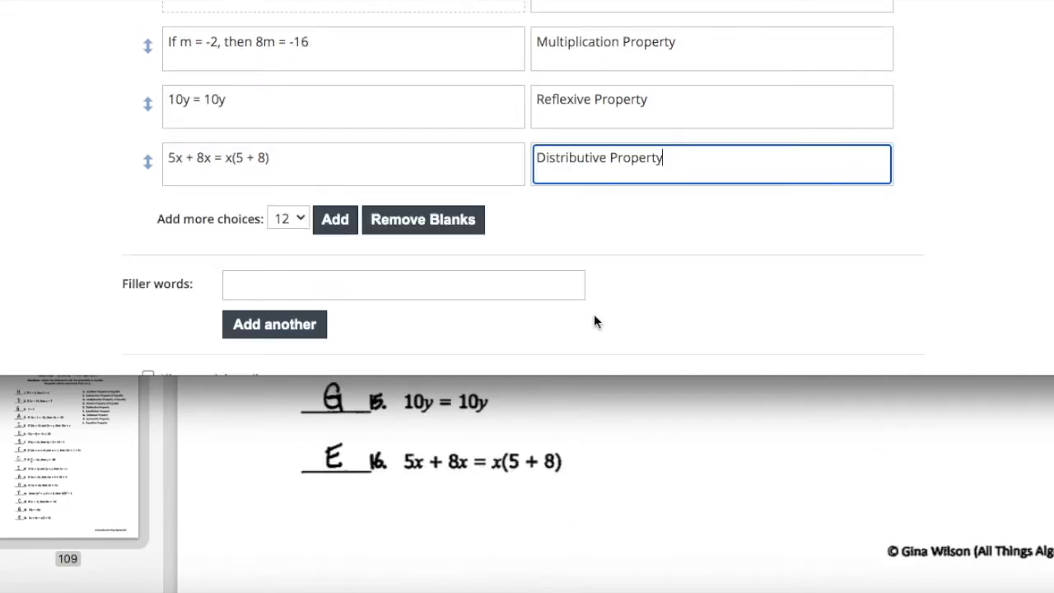
scroll(594, 322, "down", 2)
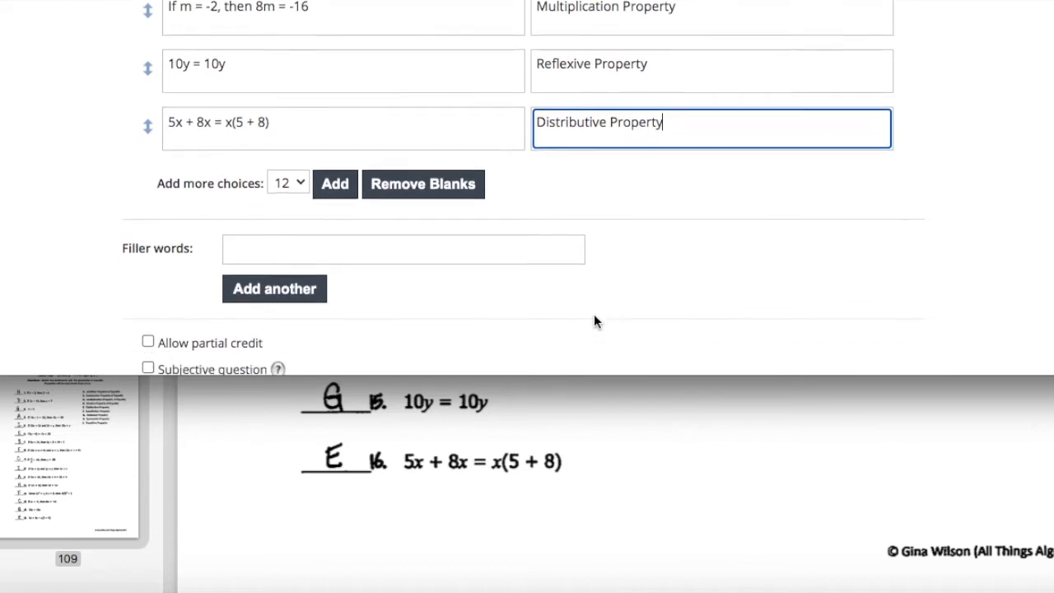
left_click(237, 291)
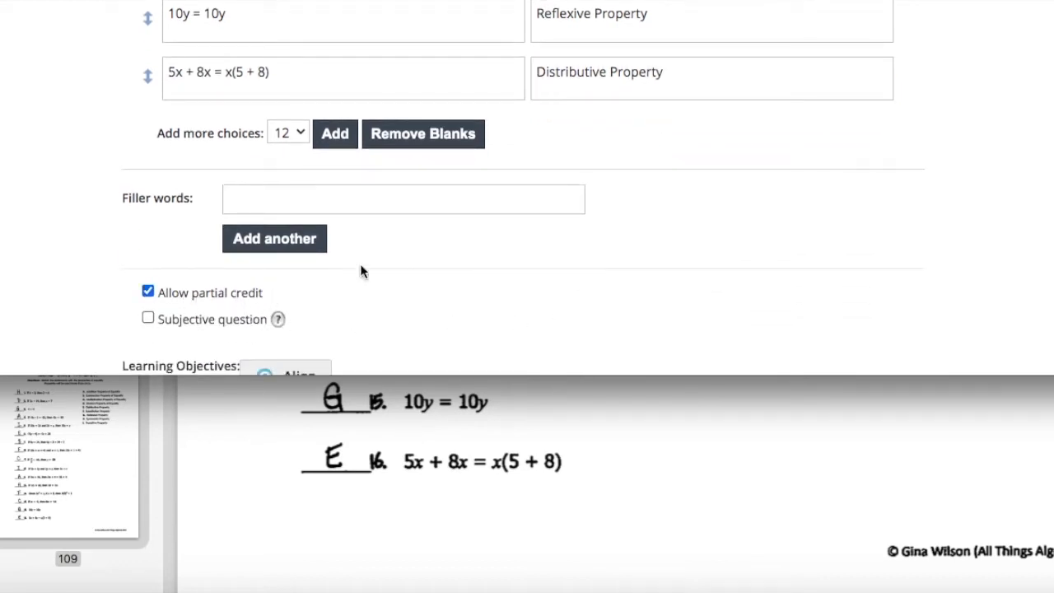
scroll(474, 251, "up", 3)
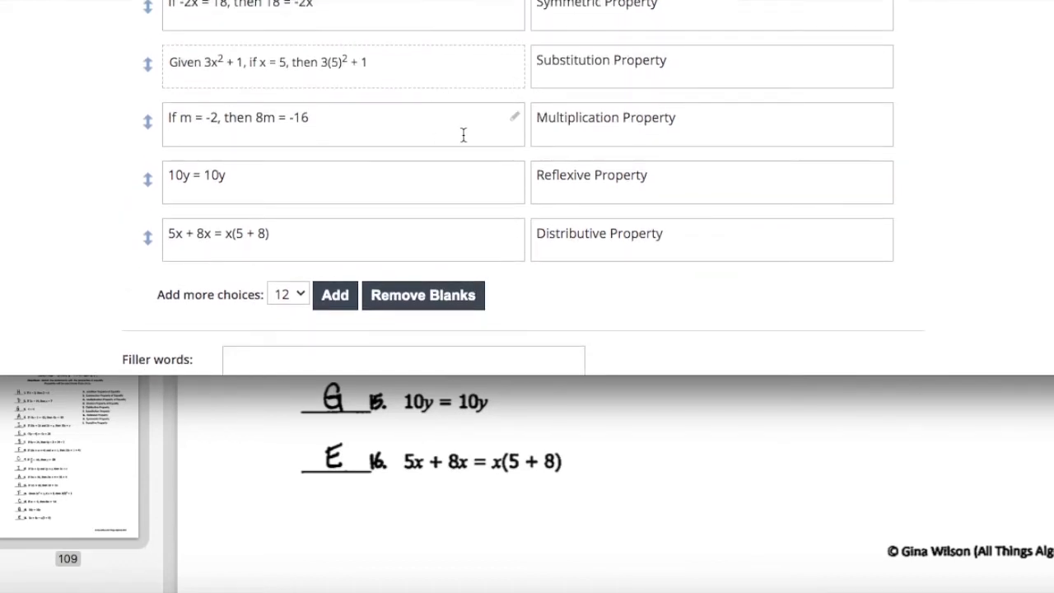
scroll(463, 135, "down", 5)
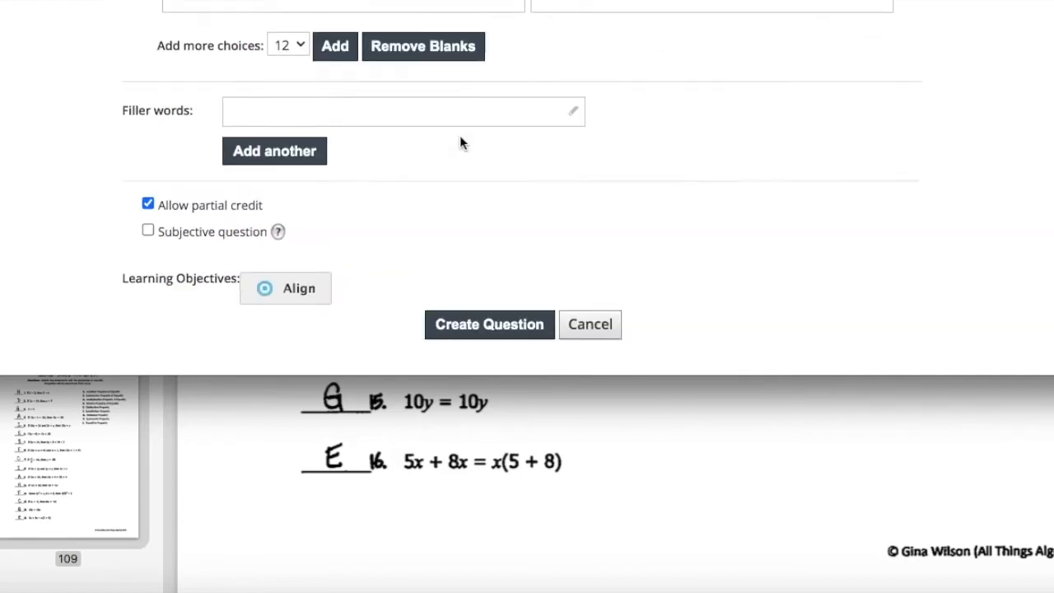
scroll(226, 177, "up", 8)
scroll(226, 178, "up", 2)
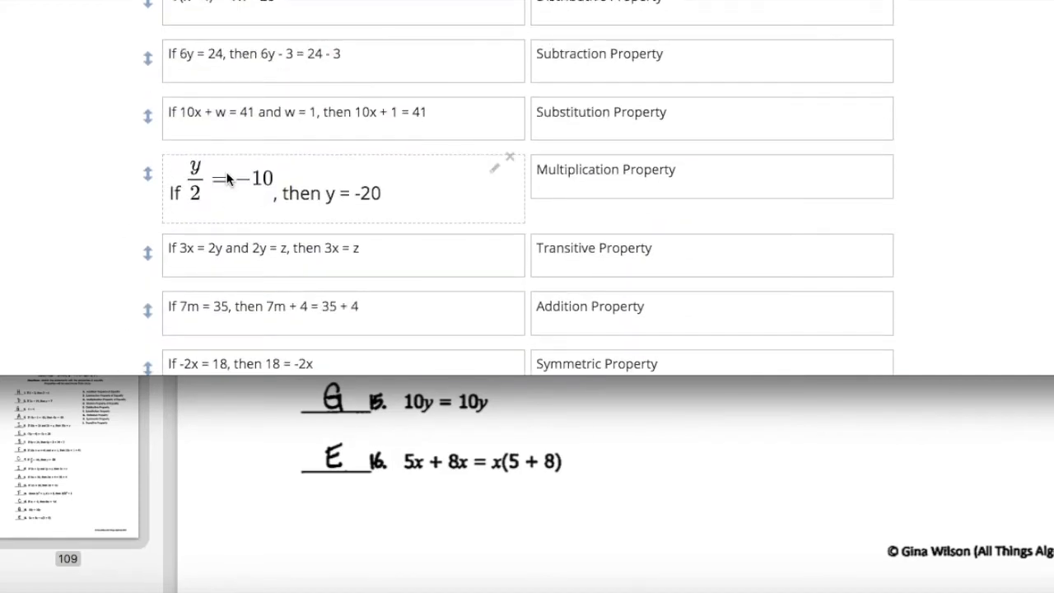
Review the list of statements and matching properties from the first pair onward
scroll(228, 178, "up", 12)
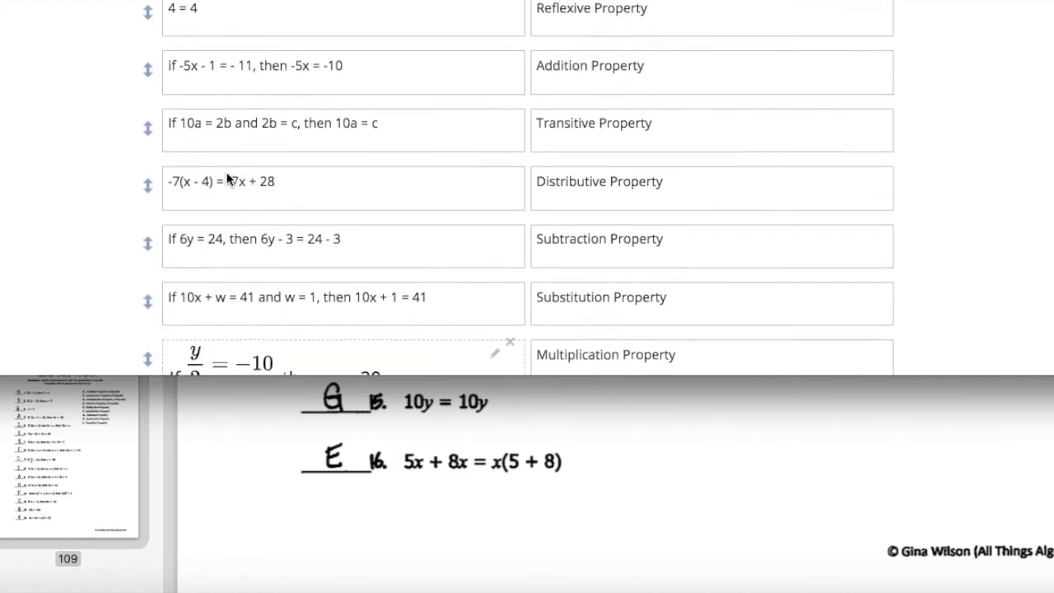
scroll(227, 175, "down", 15)
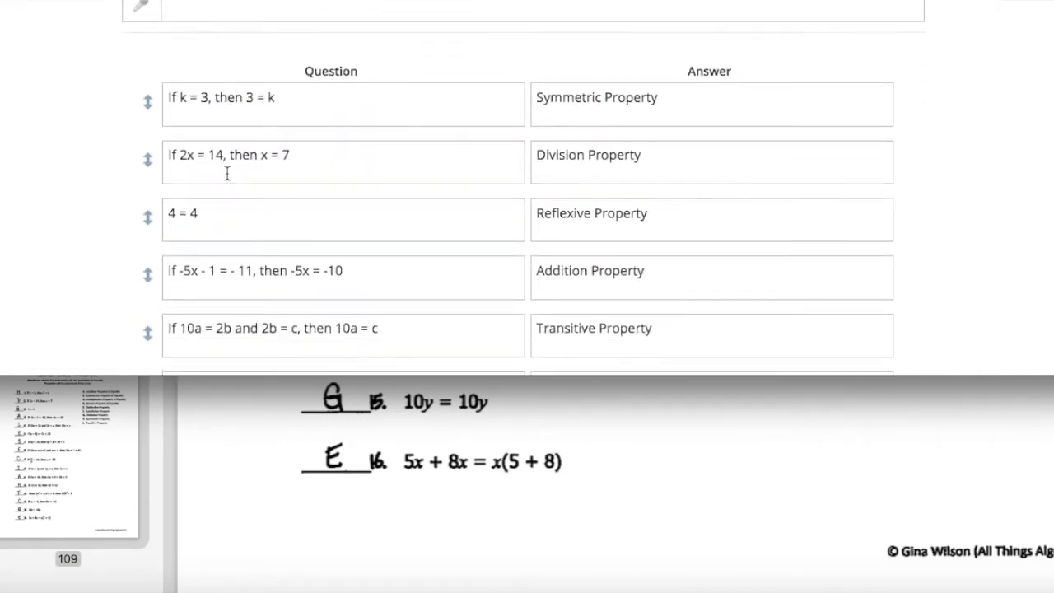
scroll(229, 178, "down", 2)
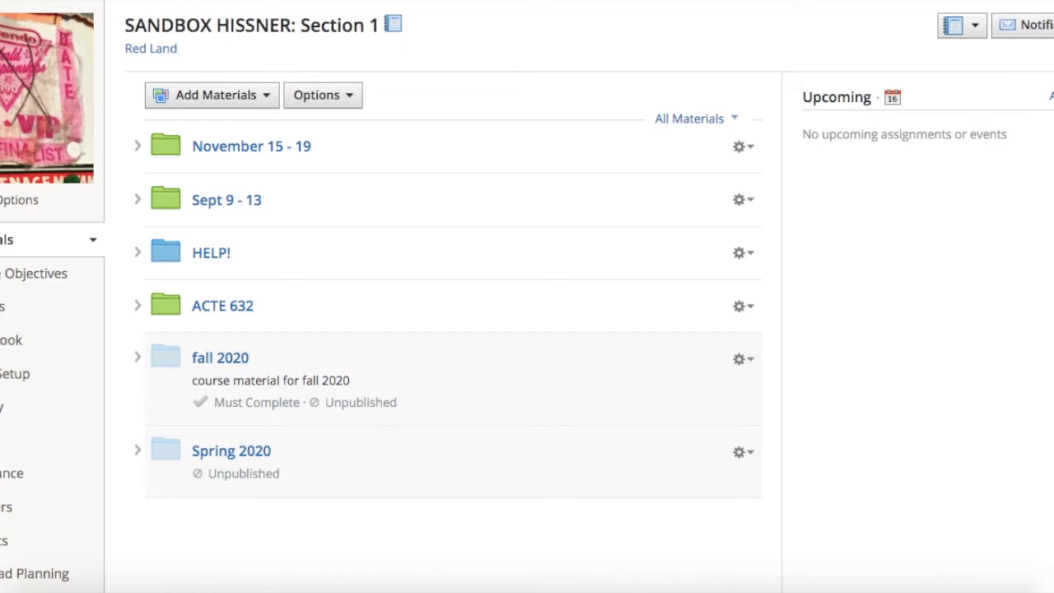
Examine both matching questions in the Properties of Equality matching quiz question bank in the personal resources
left_click(307, 2)
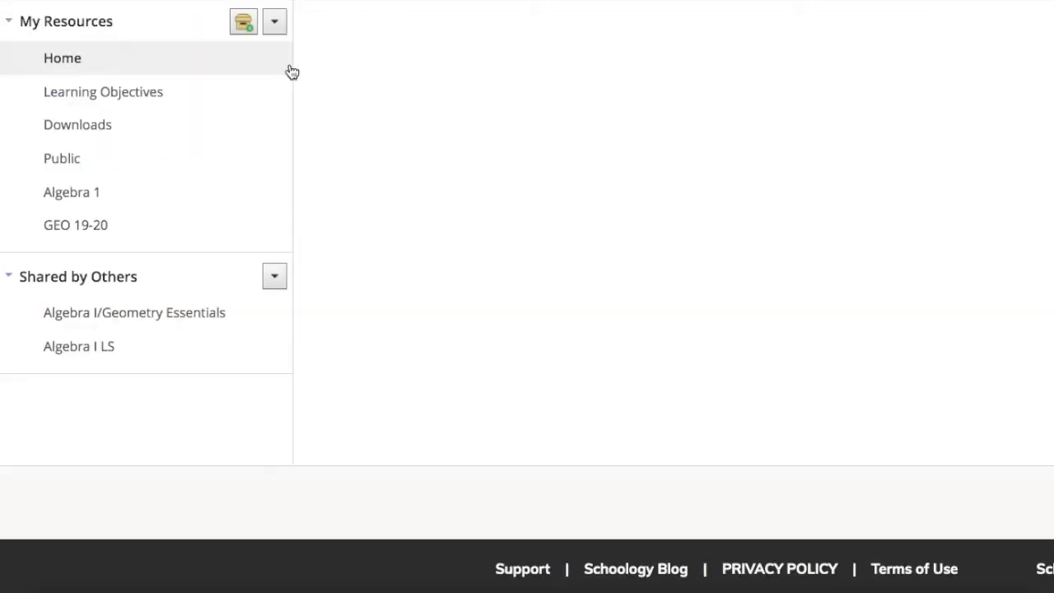
left_click(417, 165)
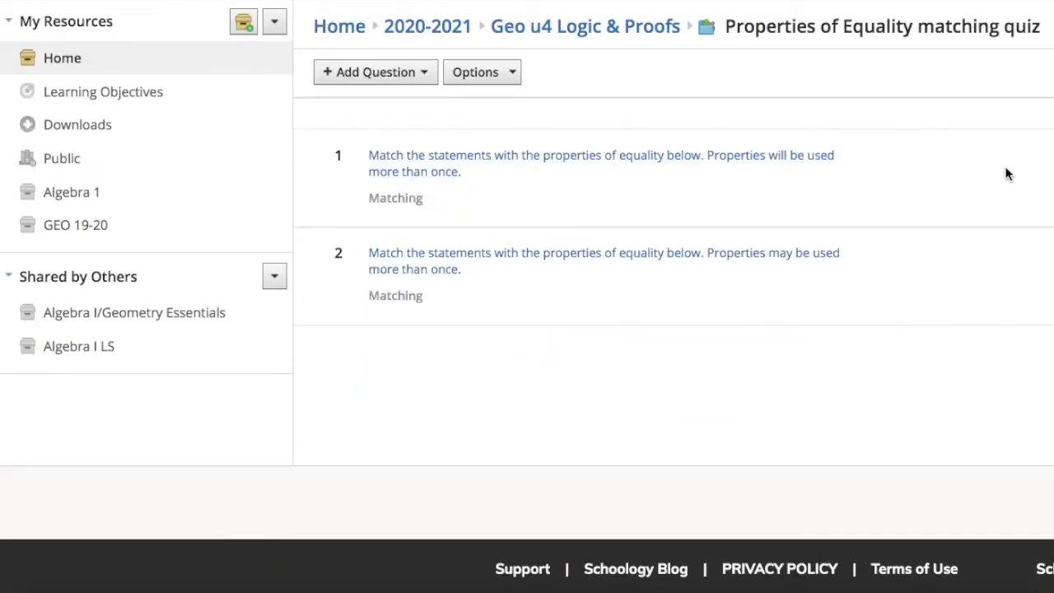
left_click(608, 165)
scroll(582, 321, "down", 5)
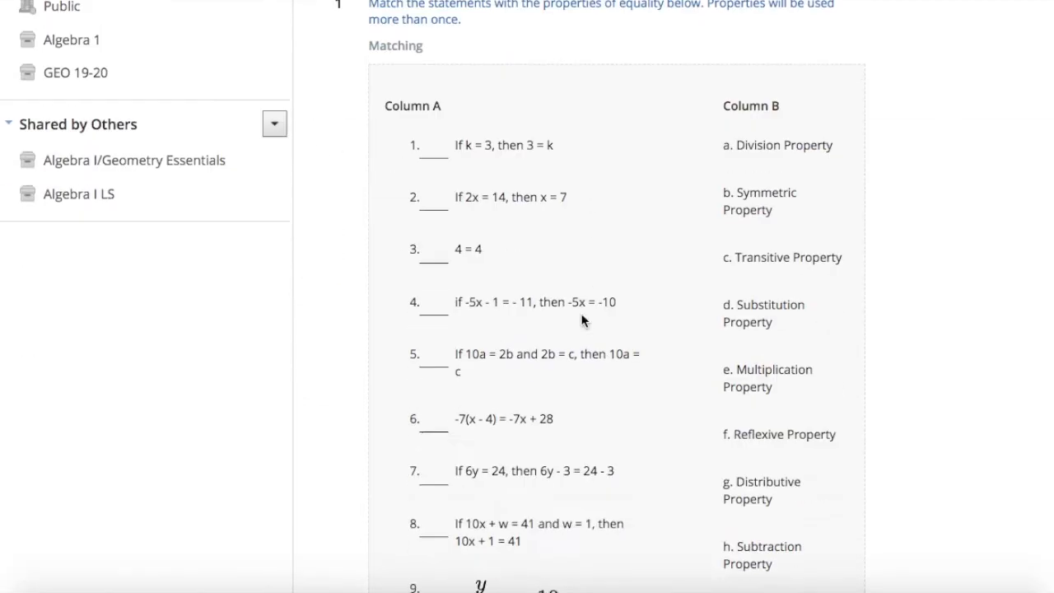
scroll(581, 321, "down", 5)
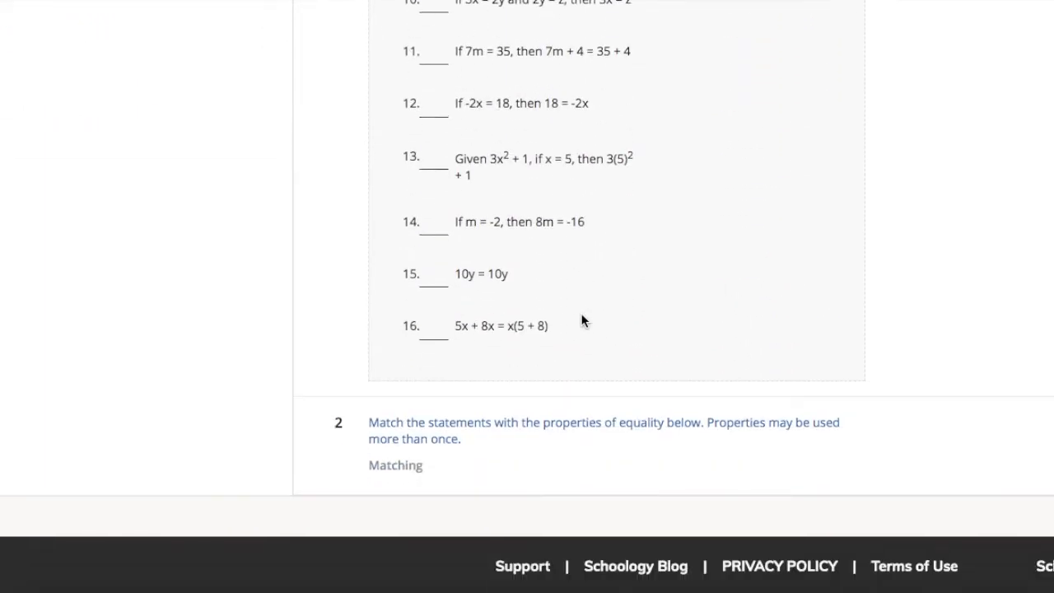
left_click(537, 422)
scroll(549, 438, "down", 7)
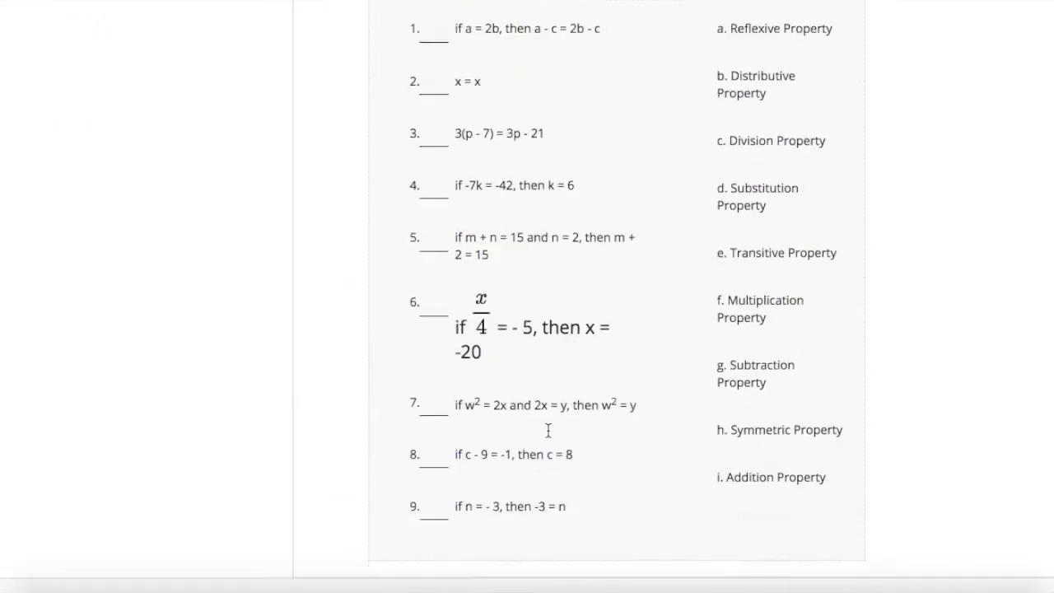
scroll(549, 438, "up", 5)
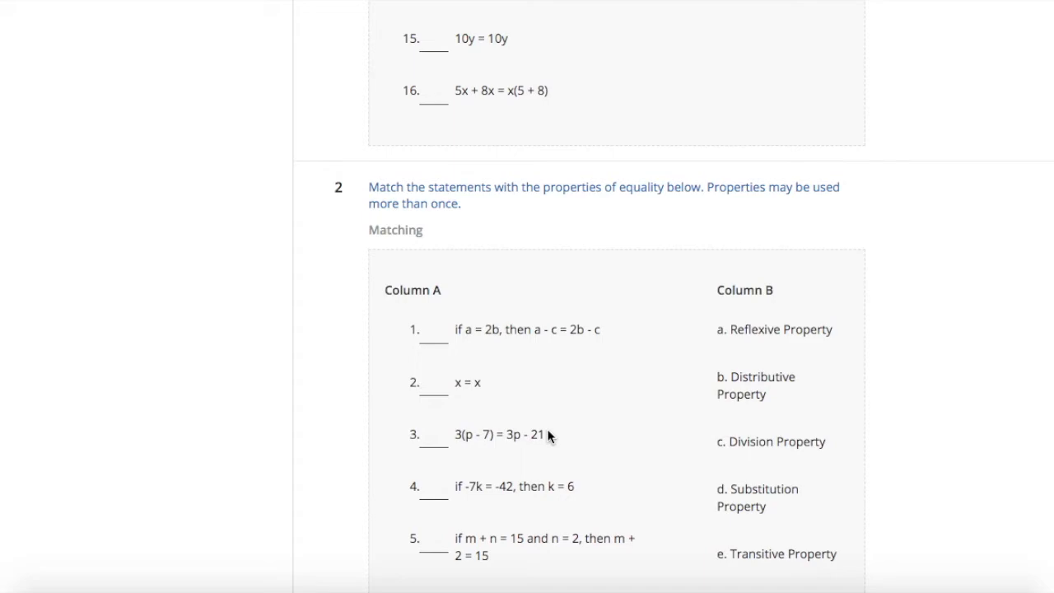
scroll(548, 437, "up", 10)
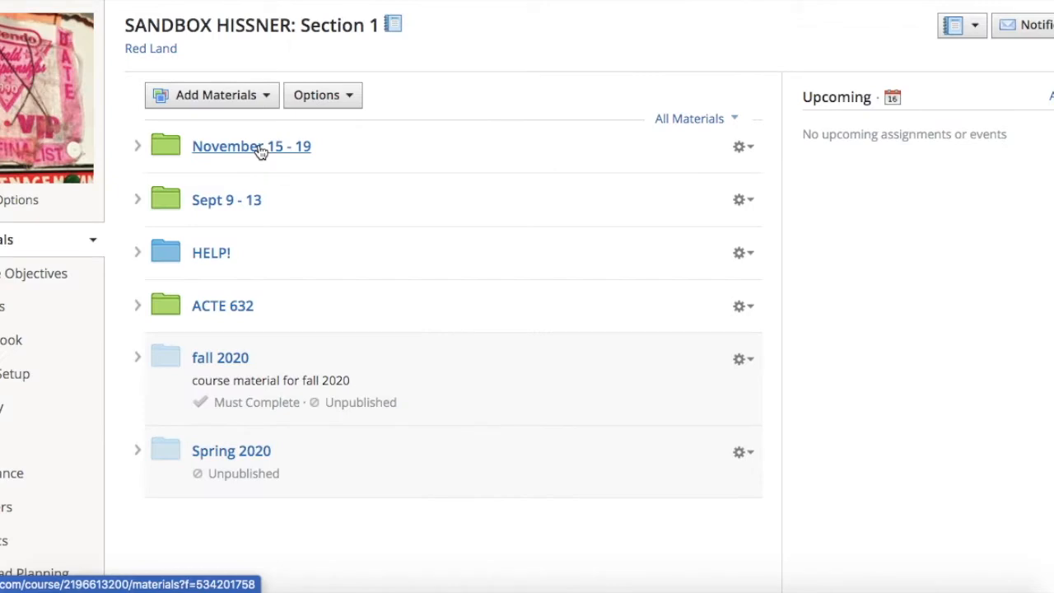
Start a test/quiz in the November 15 - 19 folder and name it "Properties of Equality Vocab Quiz"
left_click(260, 148)
left_click(227, 107)
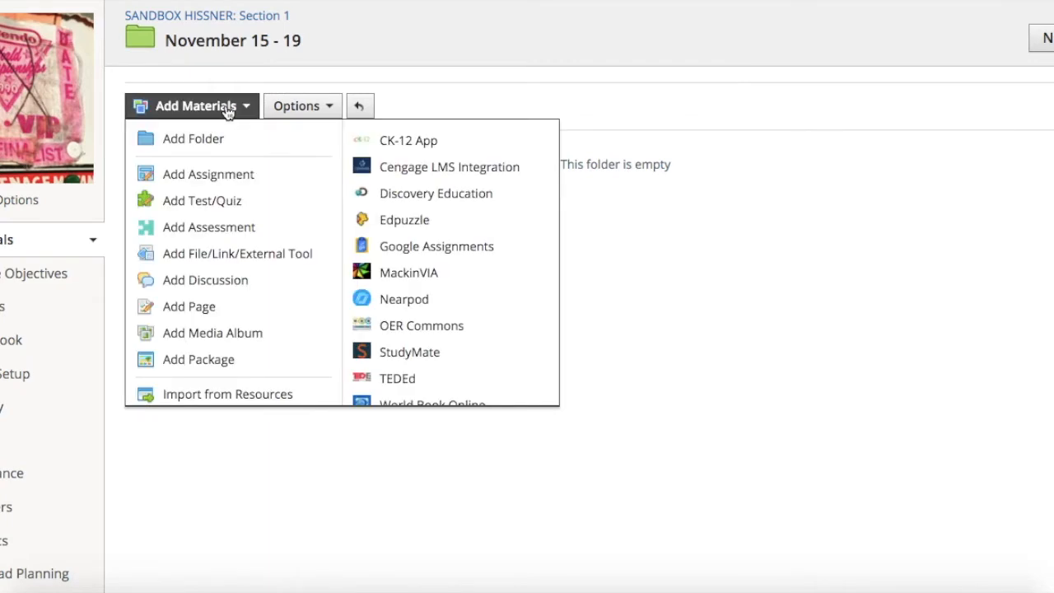
left_click(248, 201)
type("Properties of Equality Vocab Quiz")
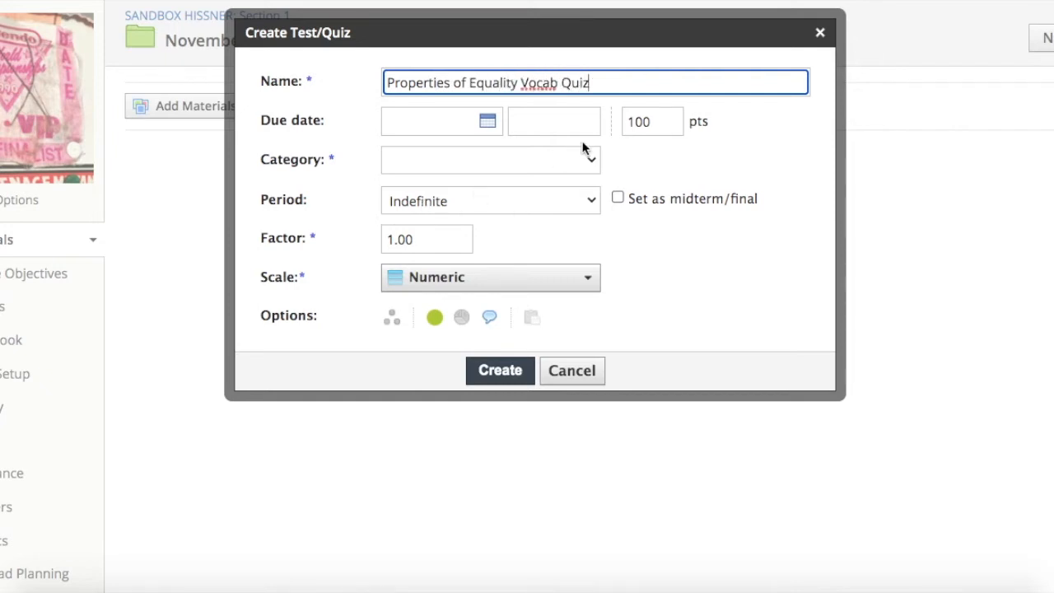
Set the quiz to 5 points, due 11/16/21 at 11:59PM, in the Quiz category, and create it
left_click(684, 121)
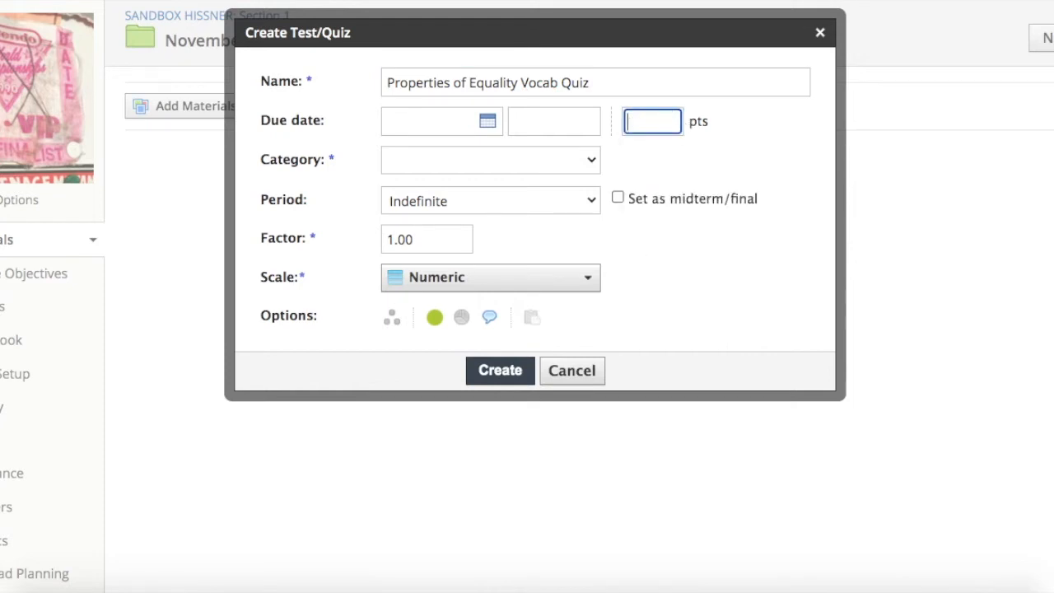
left_click(487, 121)
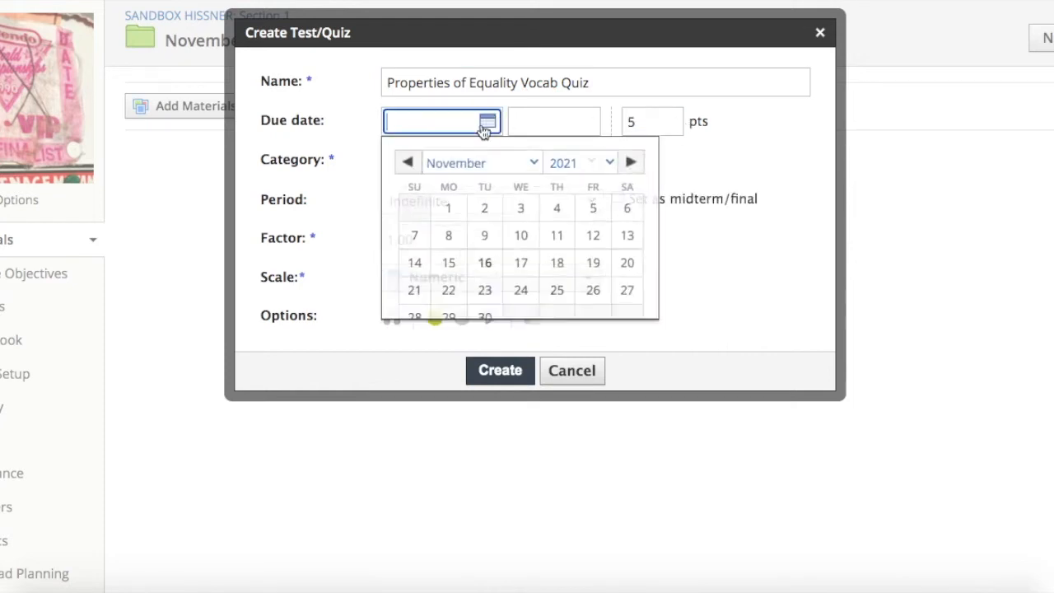
left_click(483, 265)
left_click(483, 164)
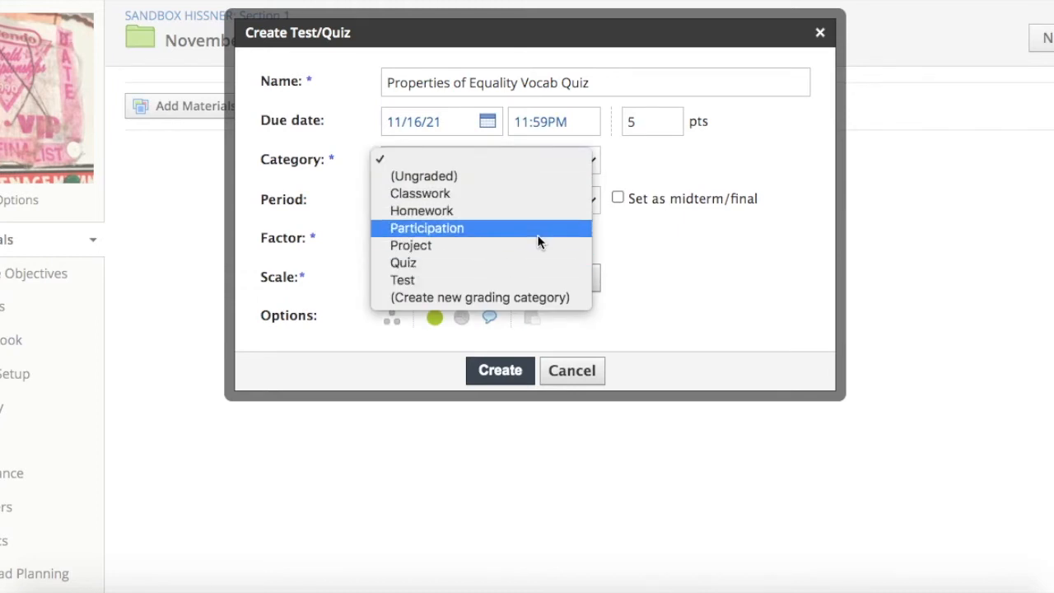
left_click(529, 264)
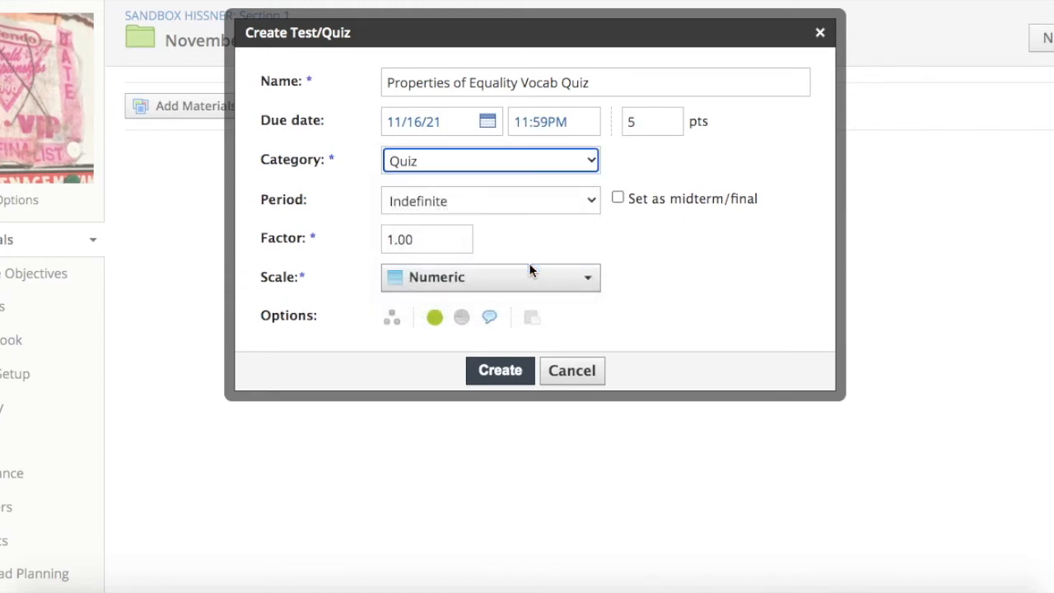
left_click(527, 375)
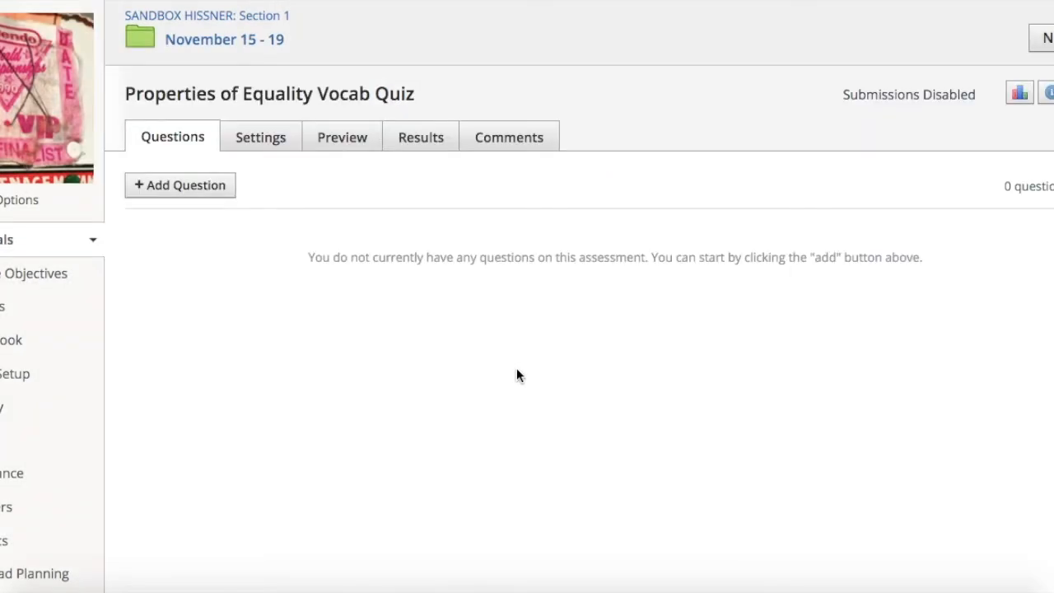
Add the first matching question to the quiz as an individual question from the Properties of Equality matching quiz bank
left_click(201, 190)
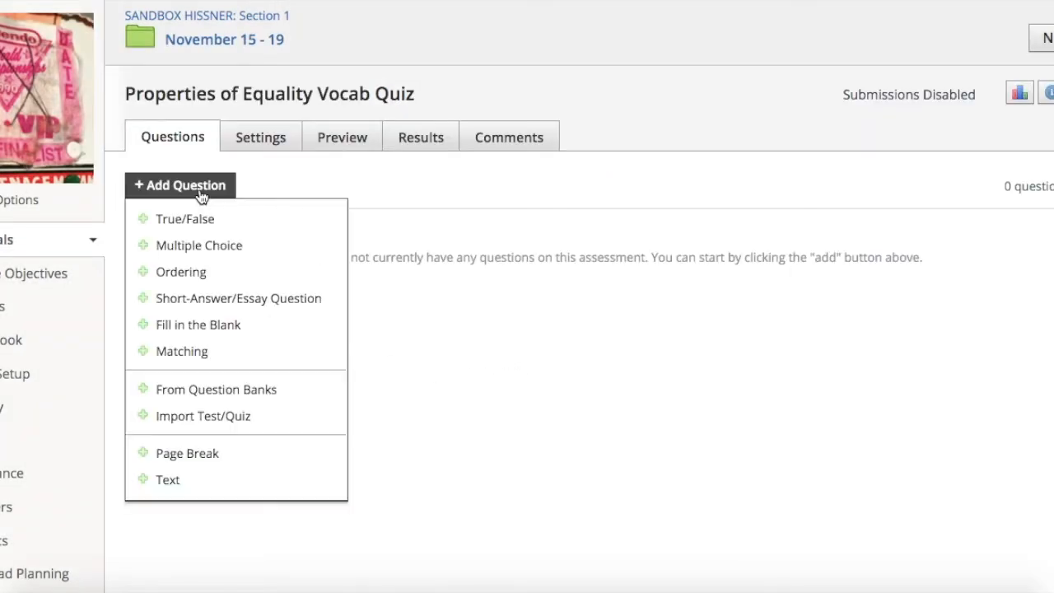
left_click(235, 387)
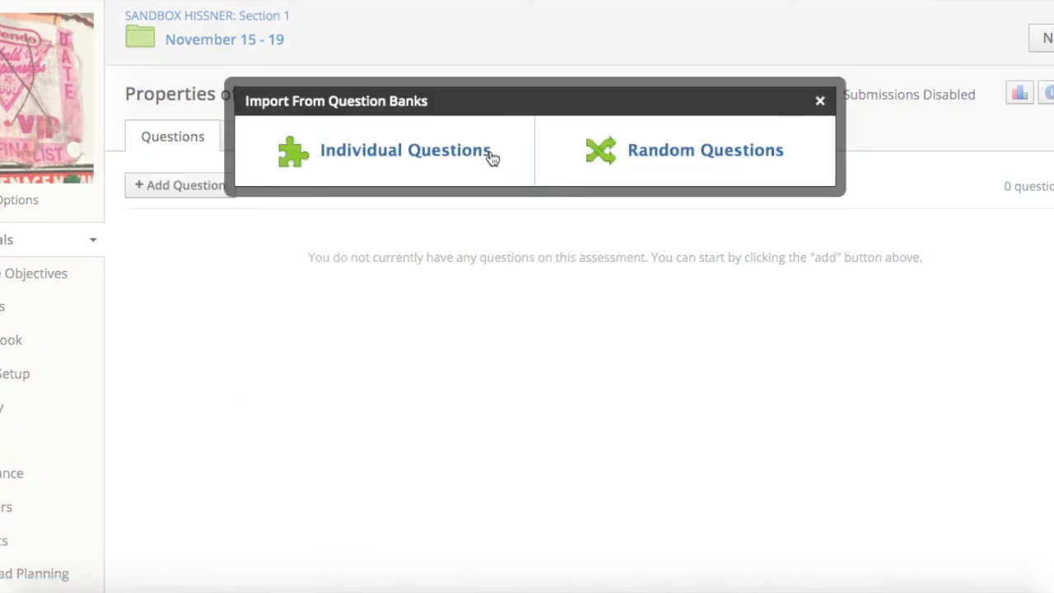
left_click(454, 159)
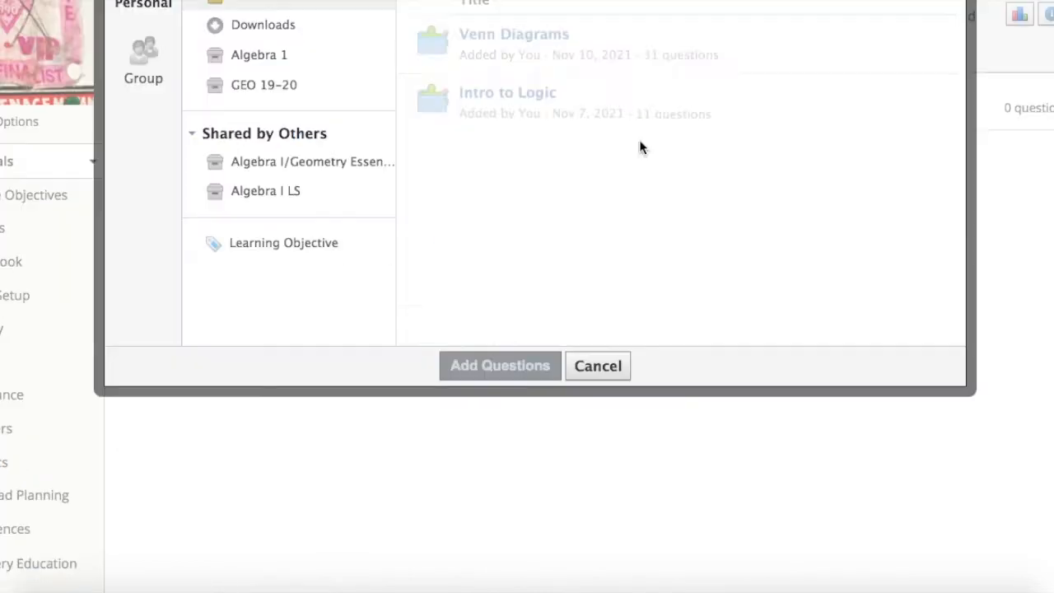
scroll(636, 194, "down", 3)
scroll(636, 203, "down", 2)
left_click(565, 225)
scroll(568, 221, "down", 5)
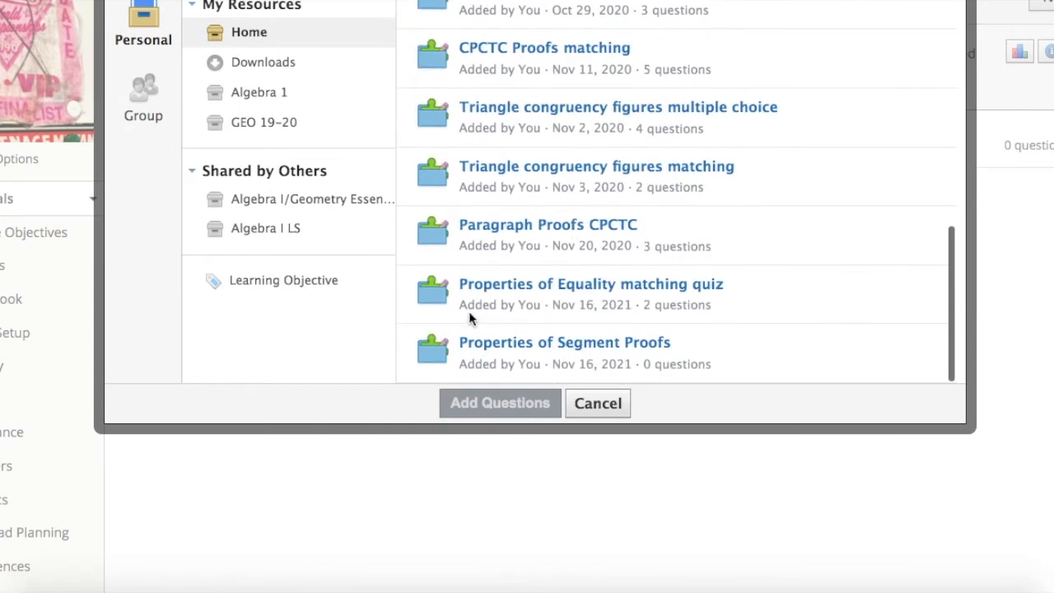
left_click(611, 284)
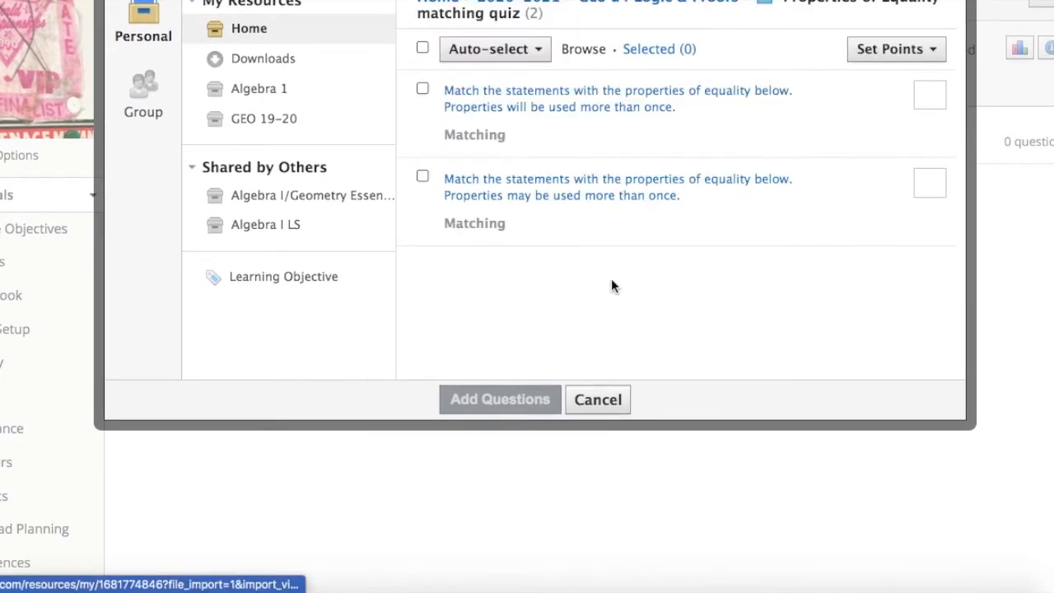
left_click(422, 89)
left_click(487, 419)
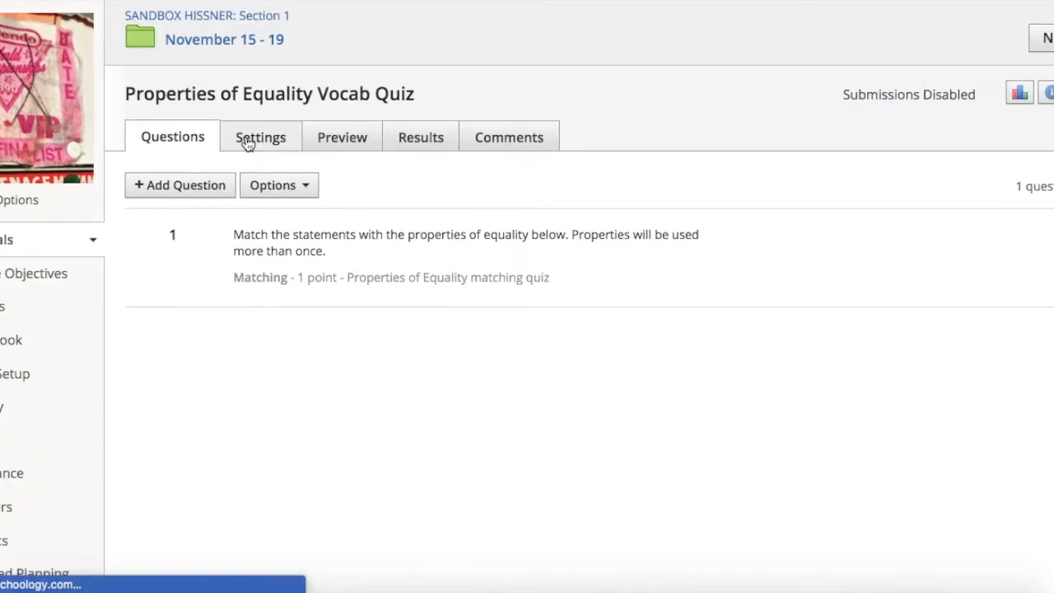
In the quiz settings, enable submissions until 11/16/21 at 02:59PM
left_click(247, 138)
scroll(204, 338, "down", 3)
left_click(314, 259)
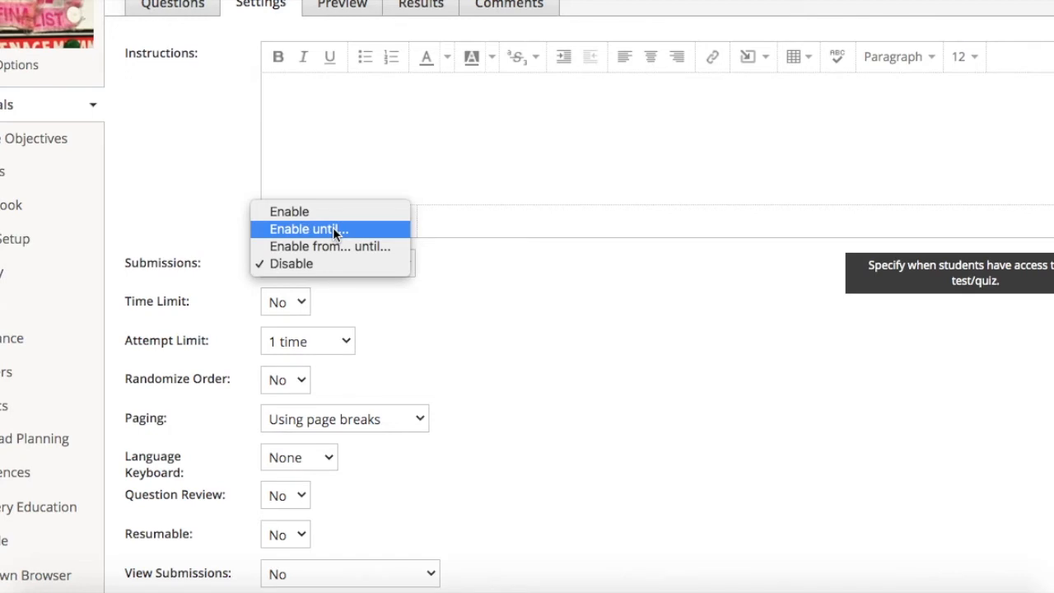
left_click(336, 231)
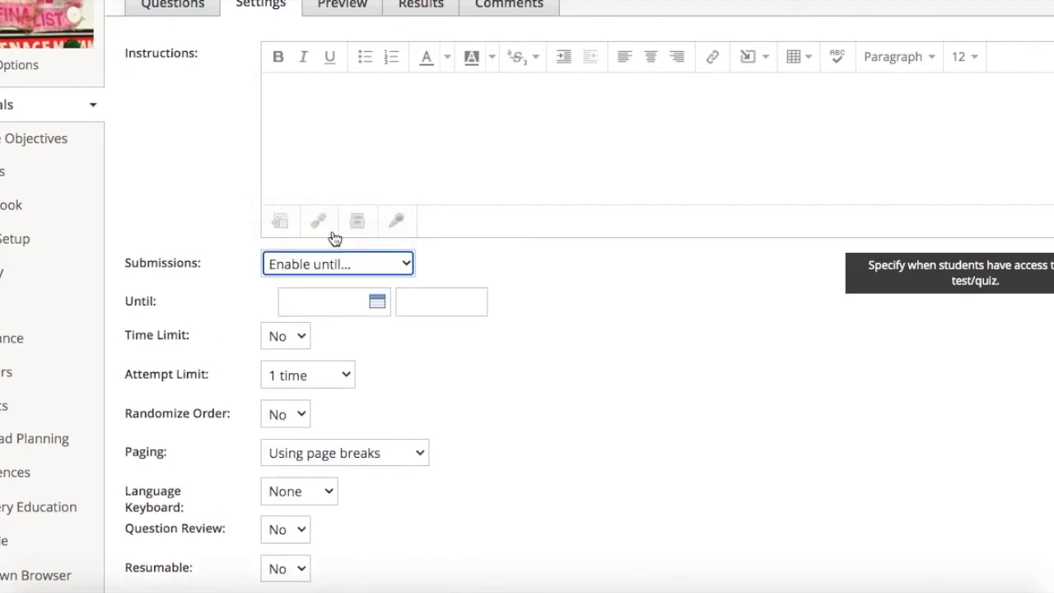
left_click(373, 309)
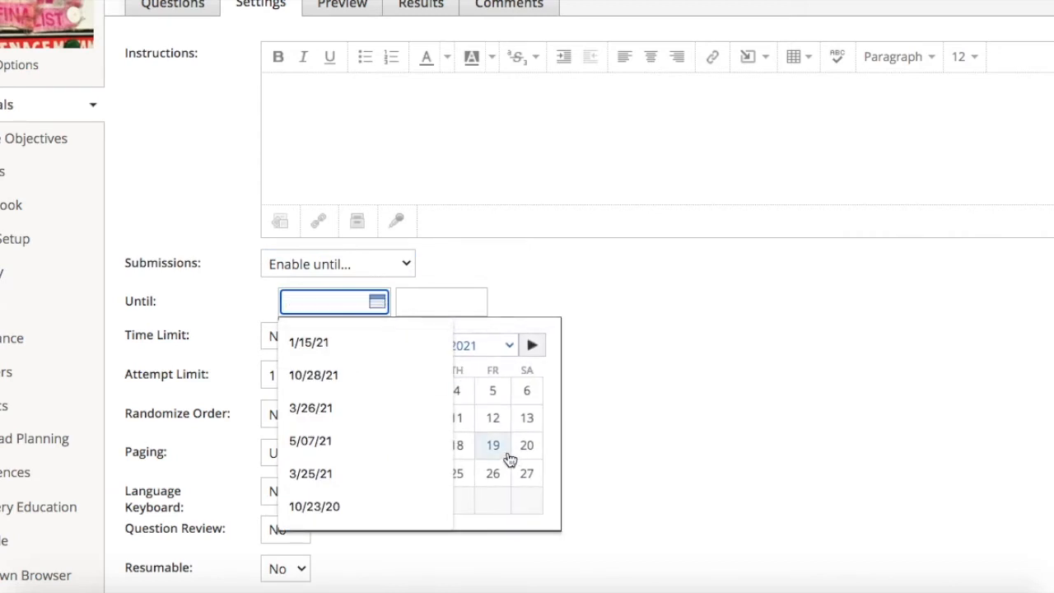
left_click(456, 446)
left_click(348, 307)
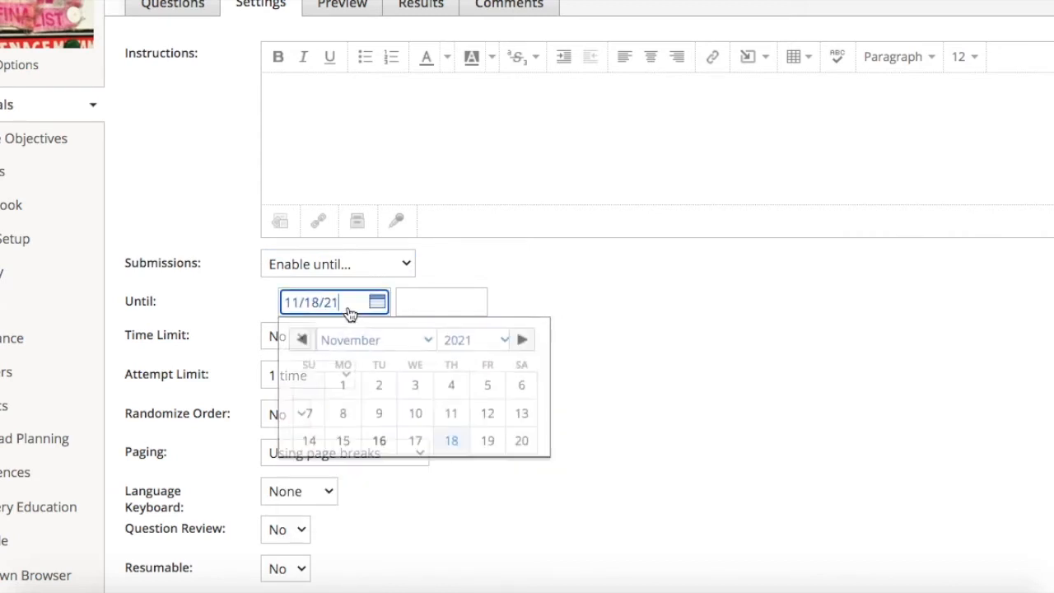
left_click(385, 445)
left_click(403, 301)
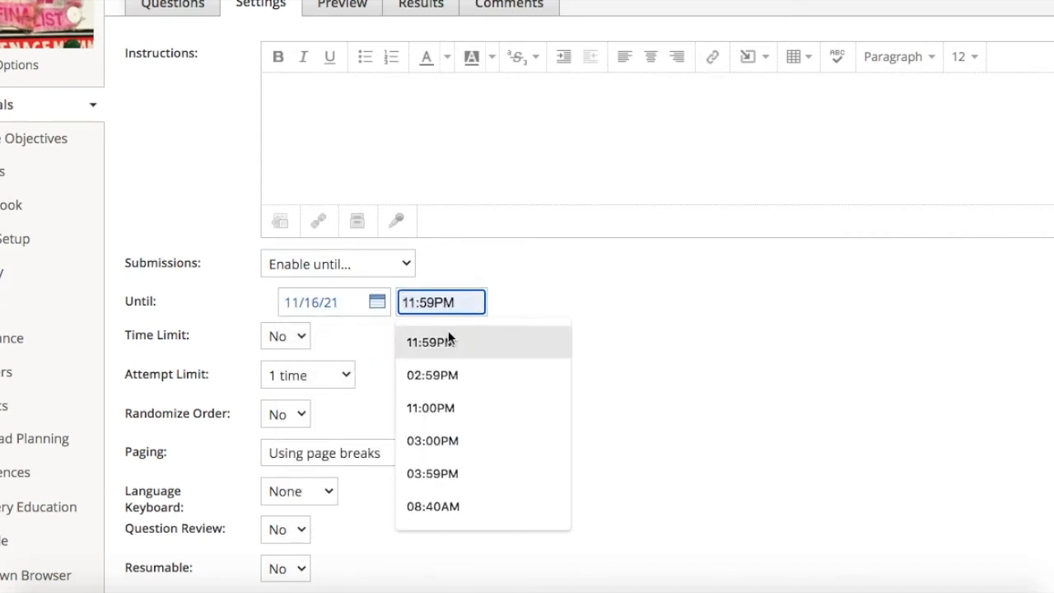
left_click(474, 377)
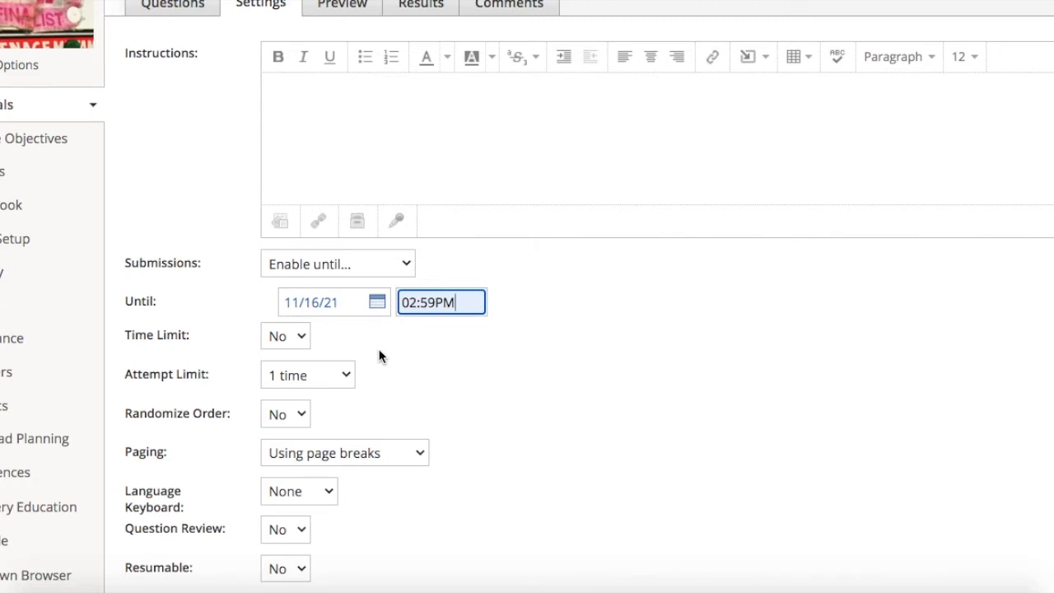
Examine the quiz's attempt limit and paging options
left_click(344, 374)
left_click(422, 376)
scroll(421, 376, "down", 3)
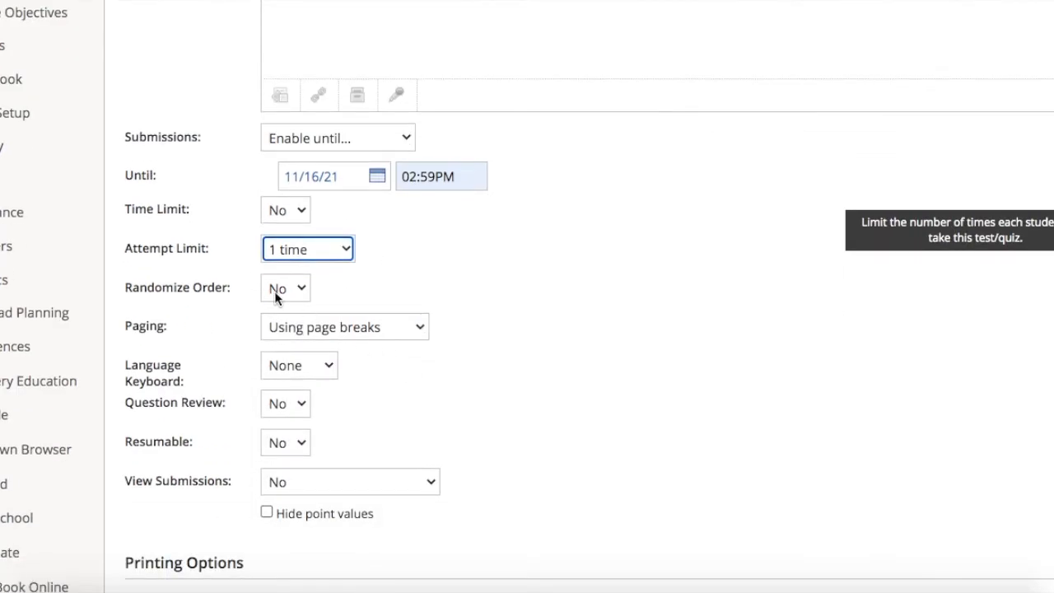
left_click(416, 327)
left_click(415, 327)
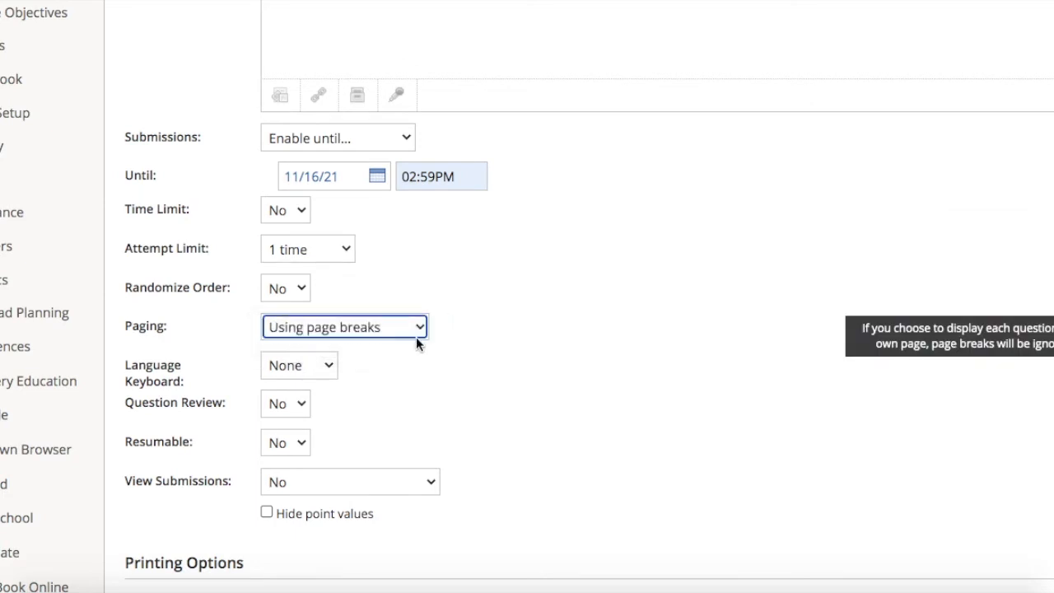
Set Question Review and Resumable to Yes for the quiz
scroll(355, 387, "down", 3)
left_click(289, 304)
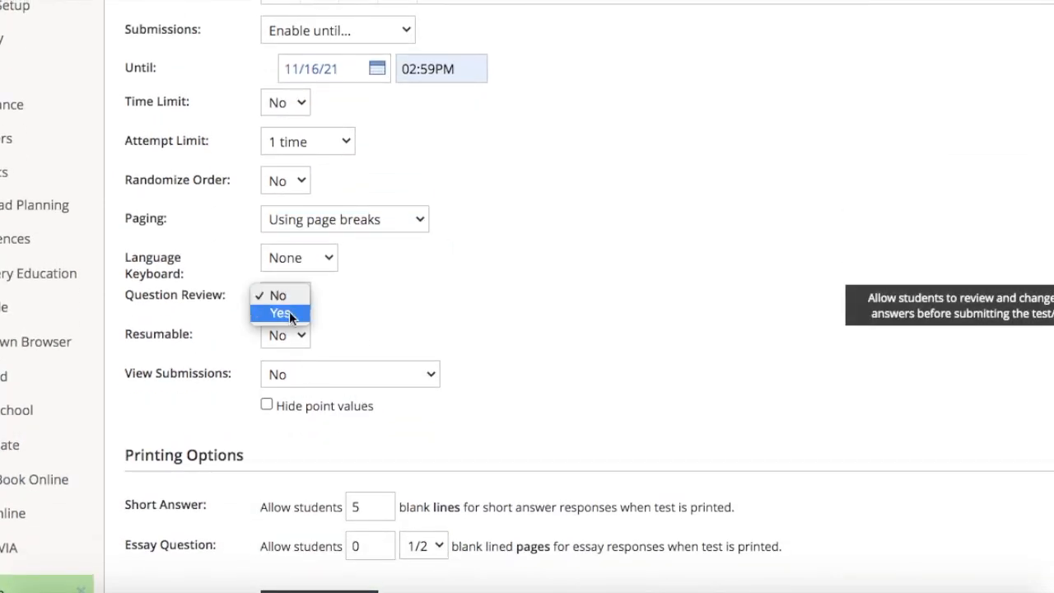
left_click(289, 311)
left_click(289, 335)
left_click(287, 351)
Try the Yes option for View Submissions and set it back to No
left_click(307, 377)
left_click(312, 387)
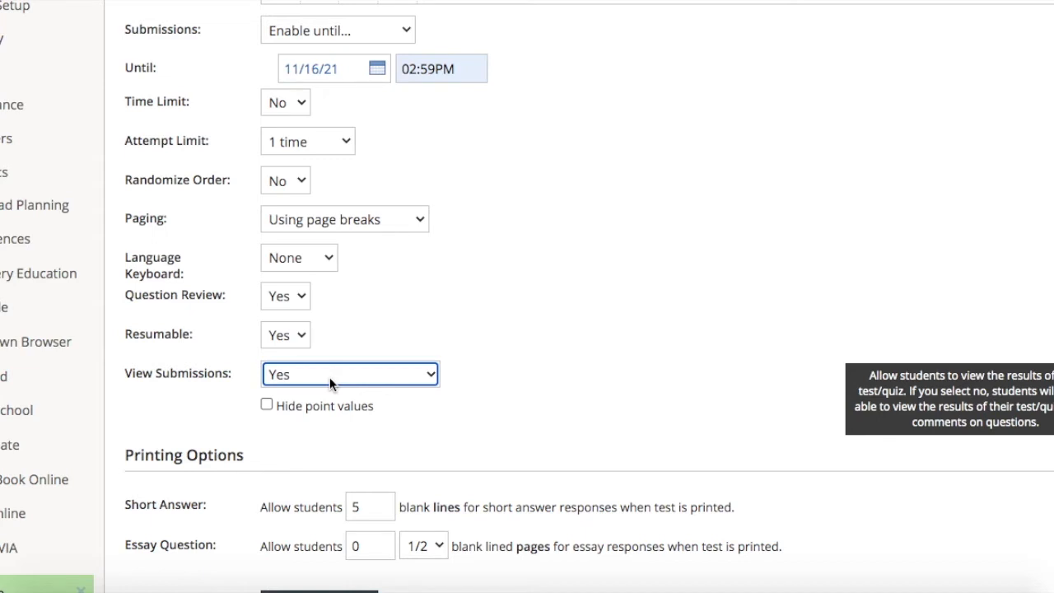
left_click(330, 377)
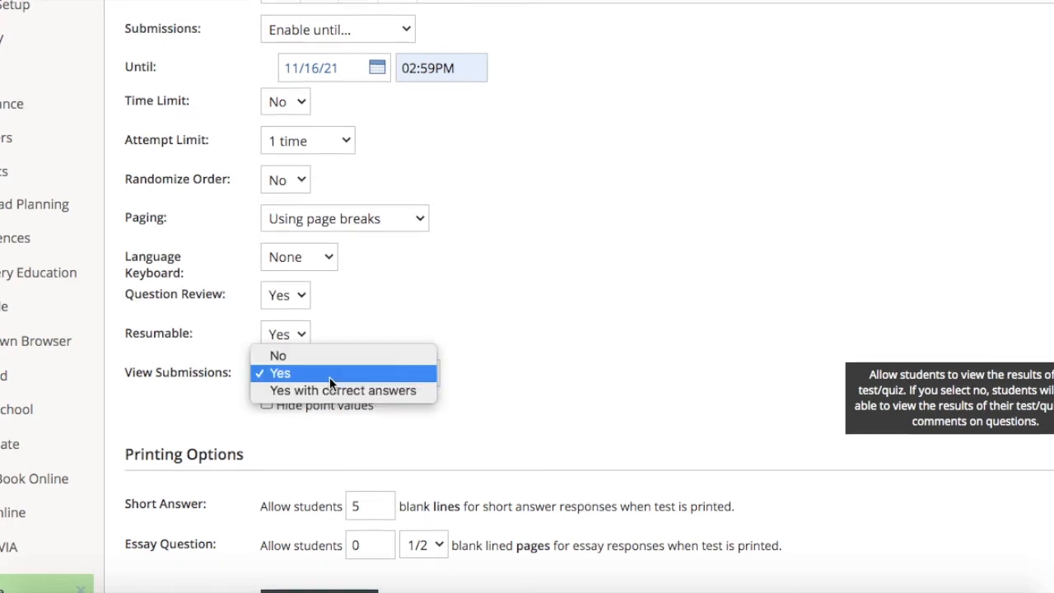
left_click(341, 361)
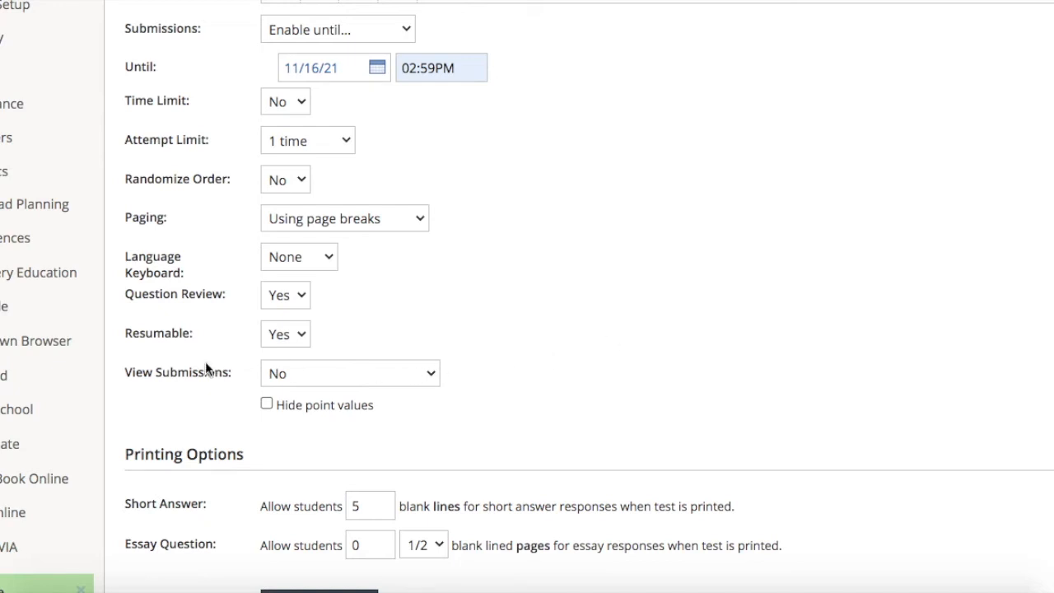
Switch View Submissions to Yes, check its remaining choices, and restore the setting to No
left_click_drag(231, 372, 127, 373)
left_click(141, 374)
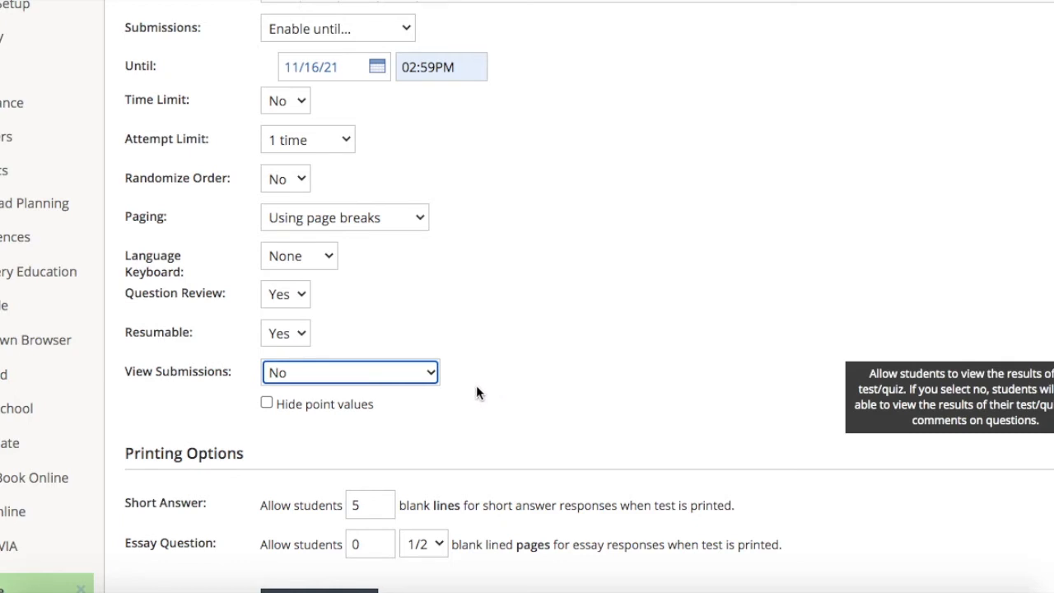
left_click(418, 375)
left_click(409, 391)
left_click(410, 372)
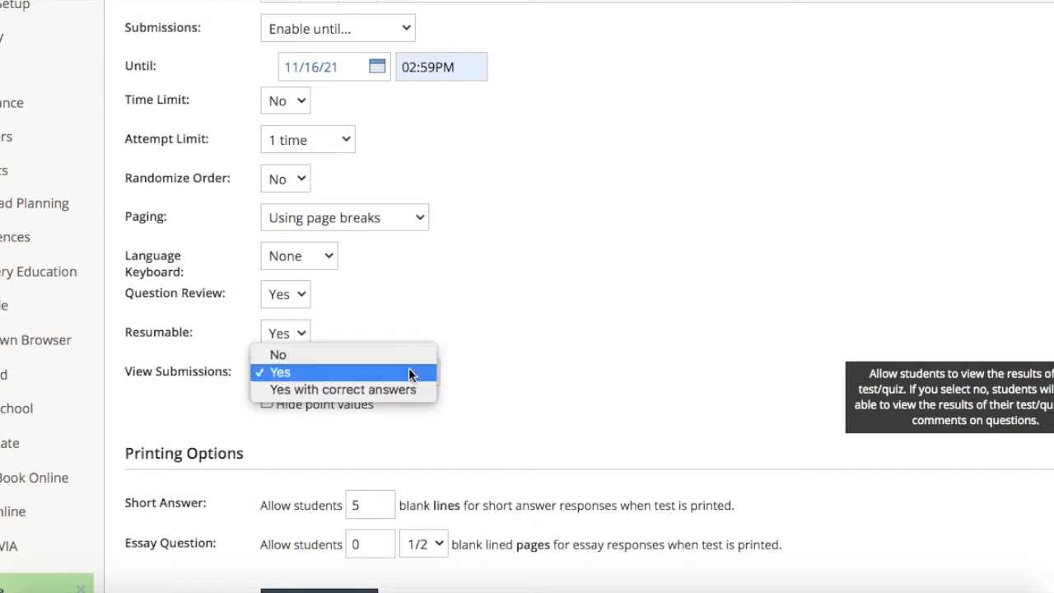
left_click(567, 441)
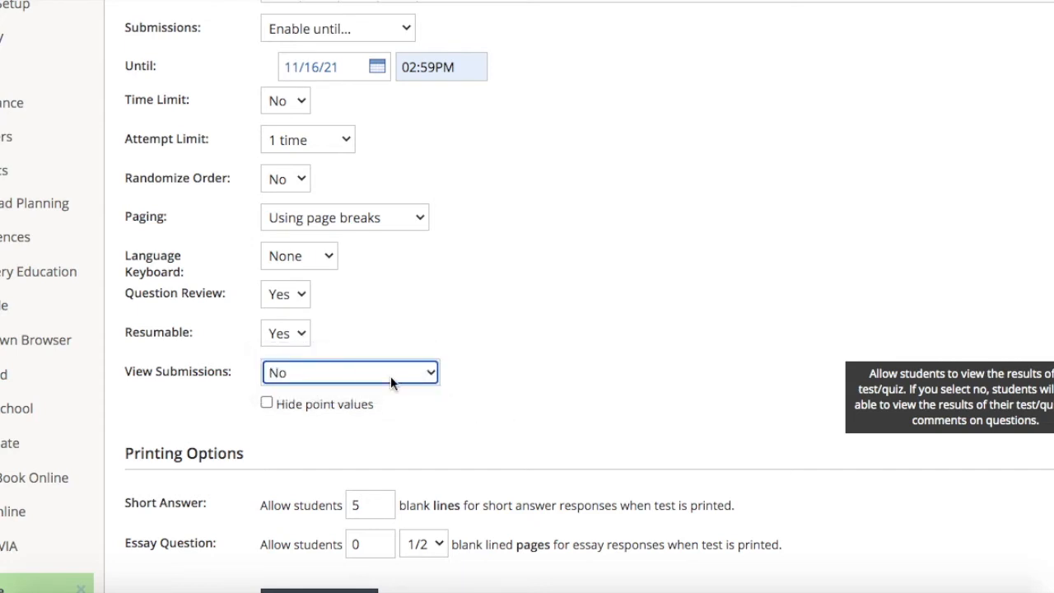
Save the quiz settings and return to the November 15 - 19 folder
scroll(525, 412, "down", 3)
left_click(292, 341)
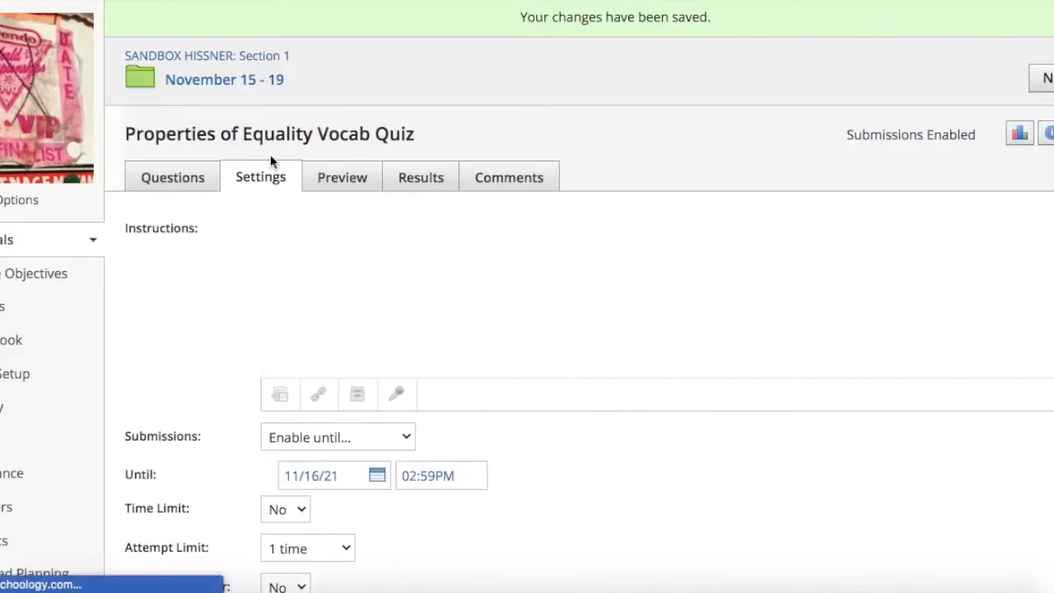
left_click(276, 79)
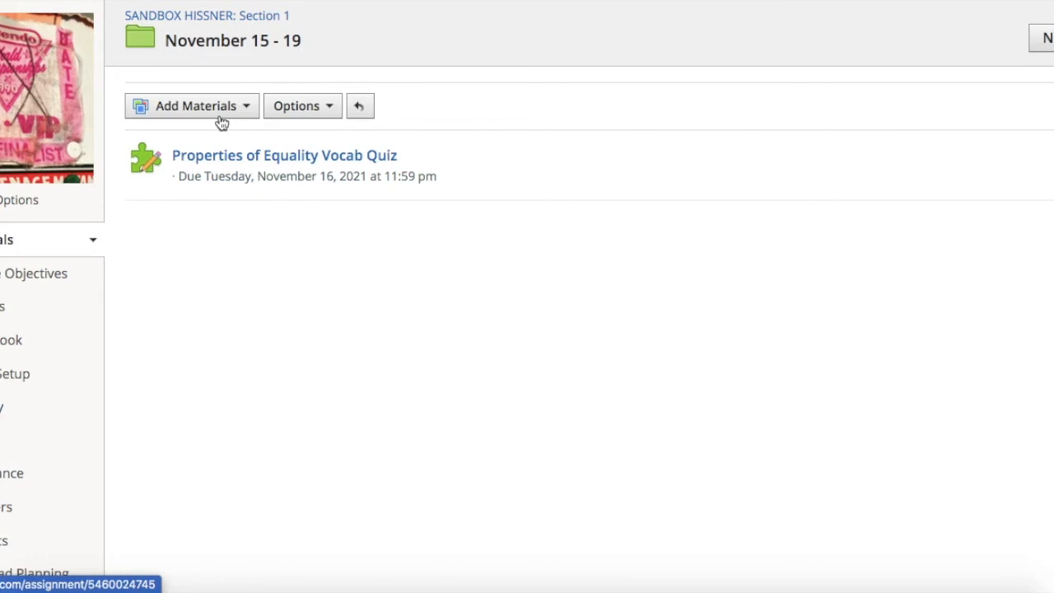
left_click(218, 114)
left_click(262, 199)
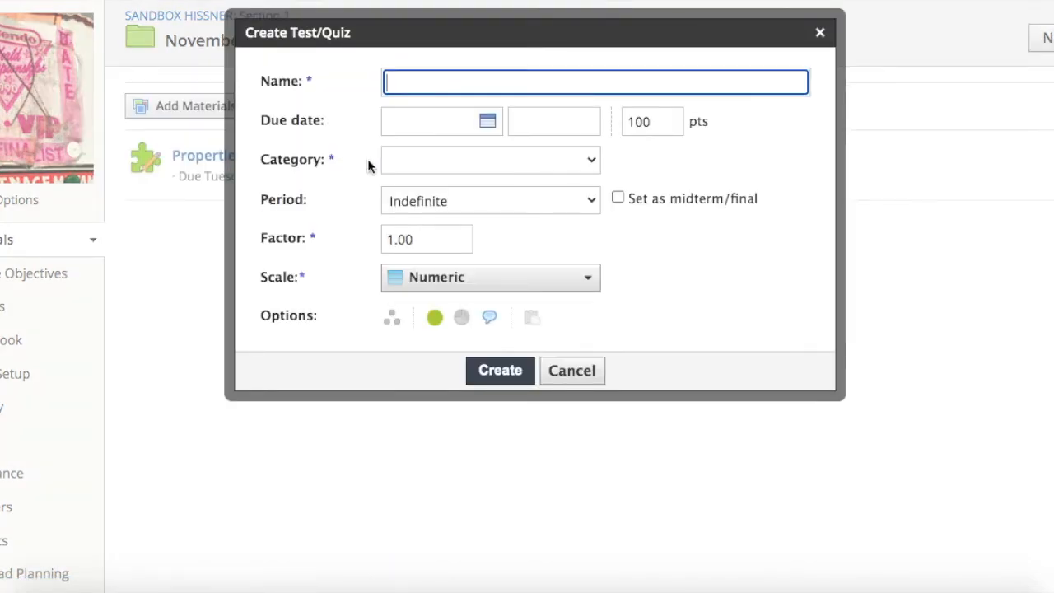
left_click(573, 372)
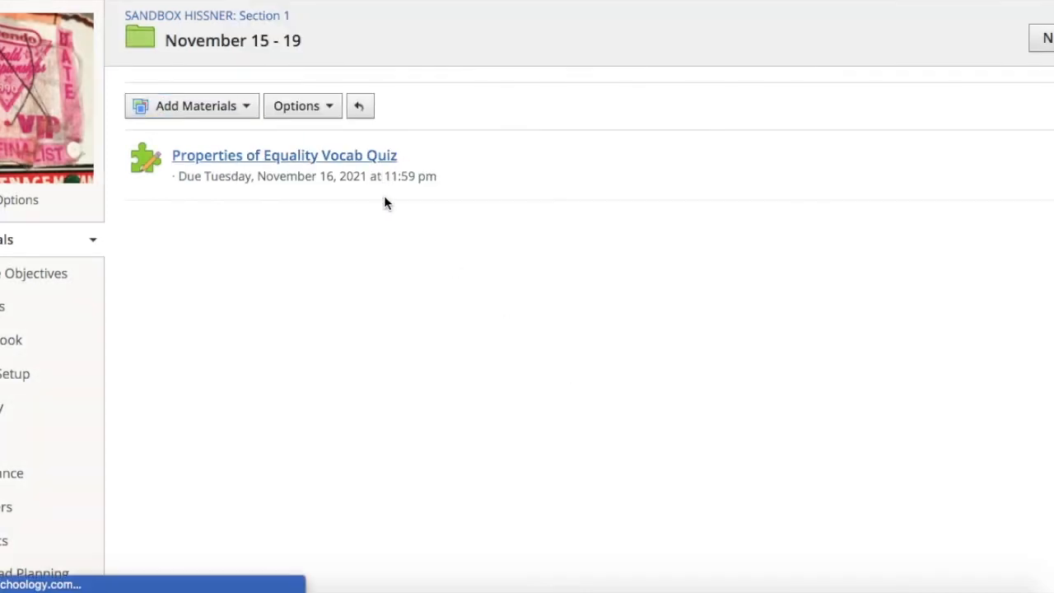
Delete the matching question from the Properties of Equality Vocab Quiz
left_click(1053, 235)
left_click(1051, 295)
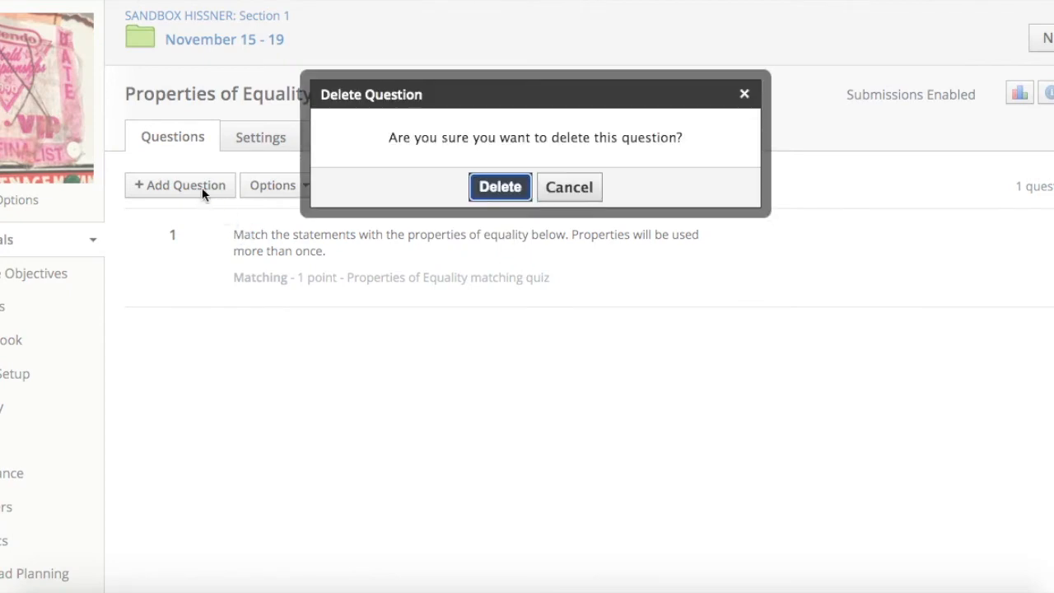
left_click(513, 189)
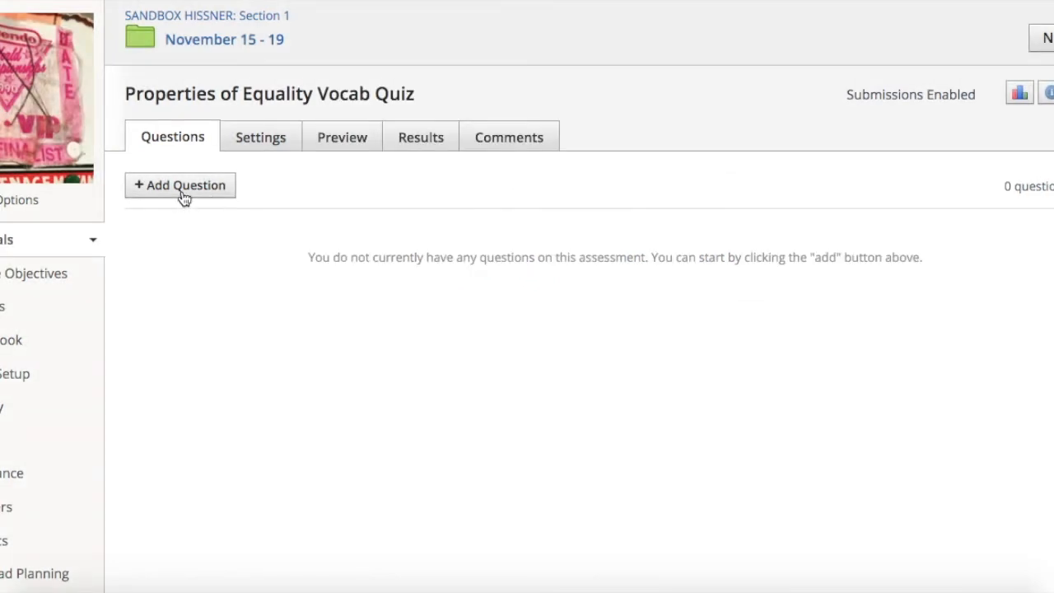
Start importing random questions from a question bank and browse to Geo u4 Logic & Proofs inside the 2020-2021 folder
left_click(181, 190)
left_click(273, 389)
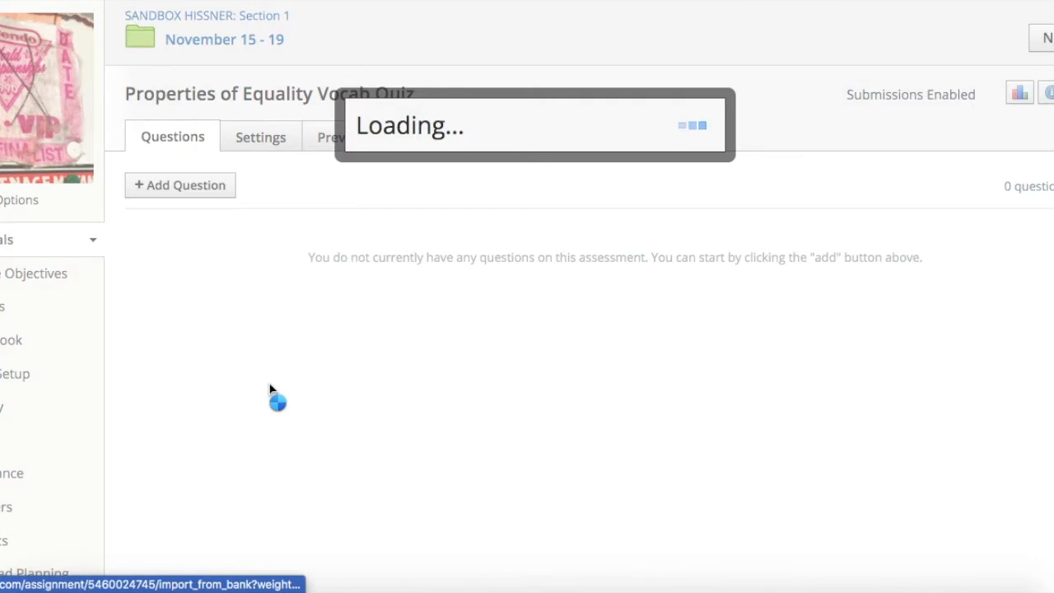
left_click(650, 154)
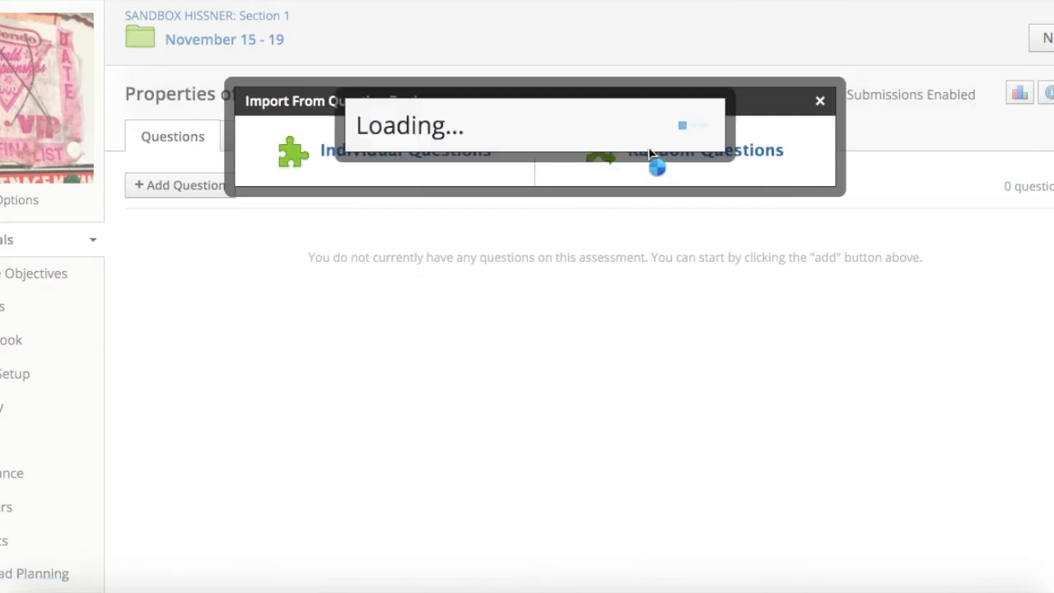
scroll(456, 314, "down", 3)
scroll(456, 314, "up", 3)
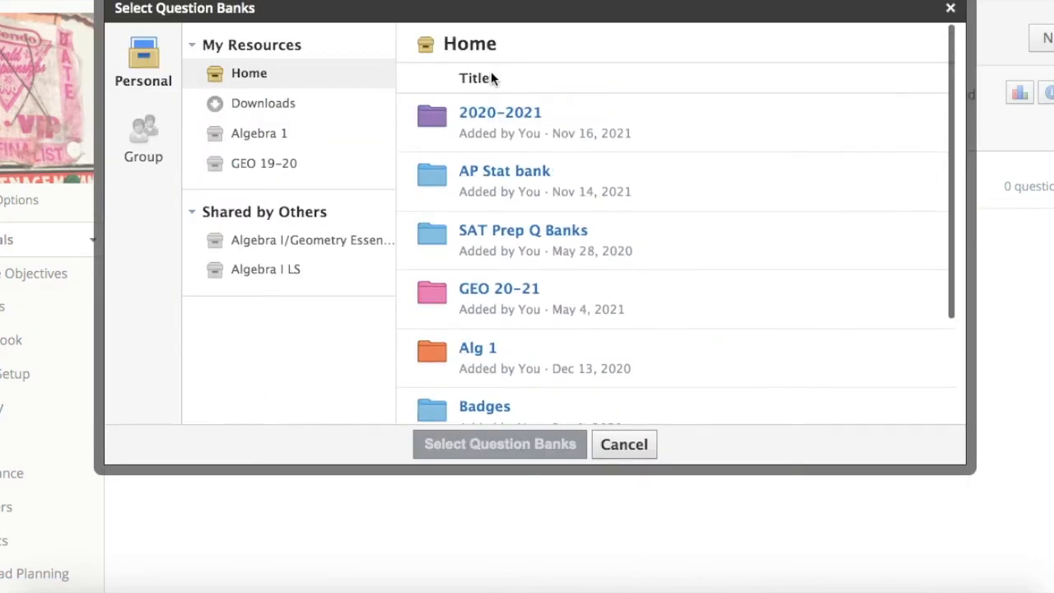
left_click(499, 114)
scroll(560, 274, "down", 3)
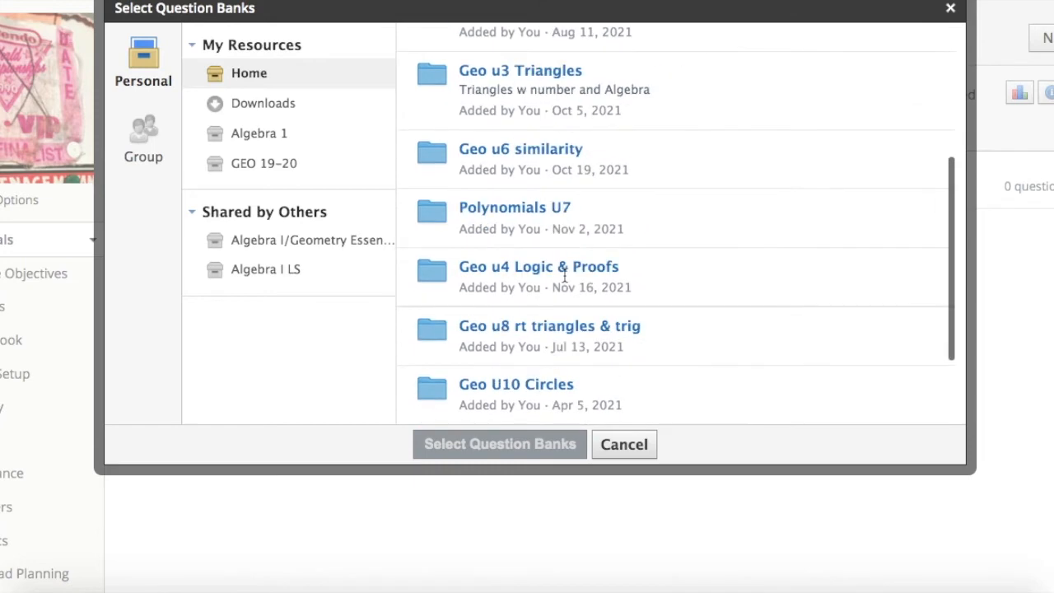
left_click(540, 274)
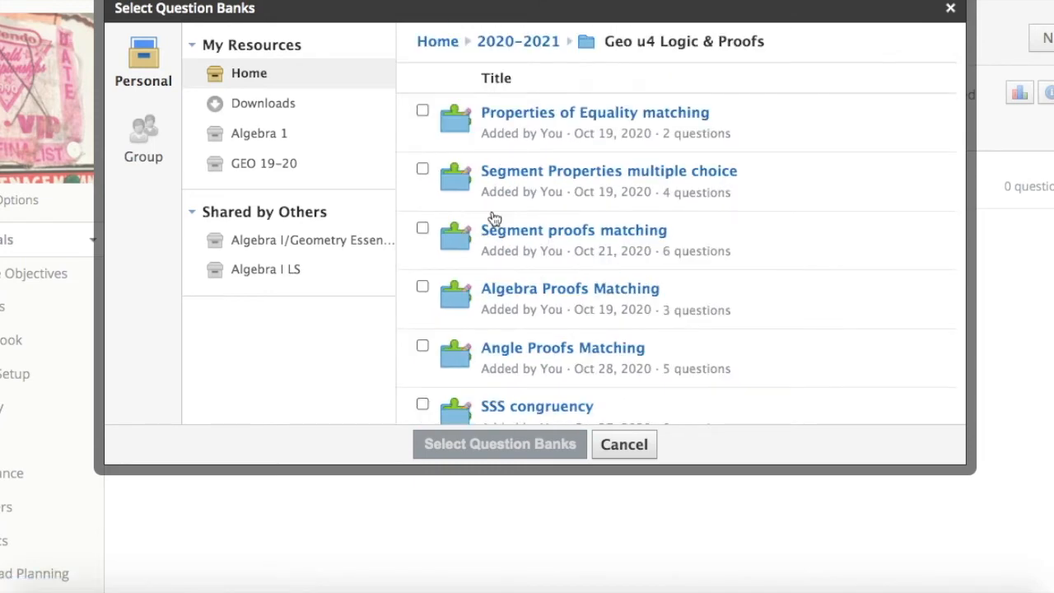
Select the Properties of Equality matching quiz bank as the source of the random questions
scroll(495, 230, "down", 10)
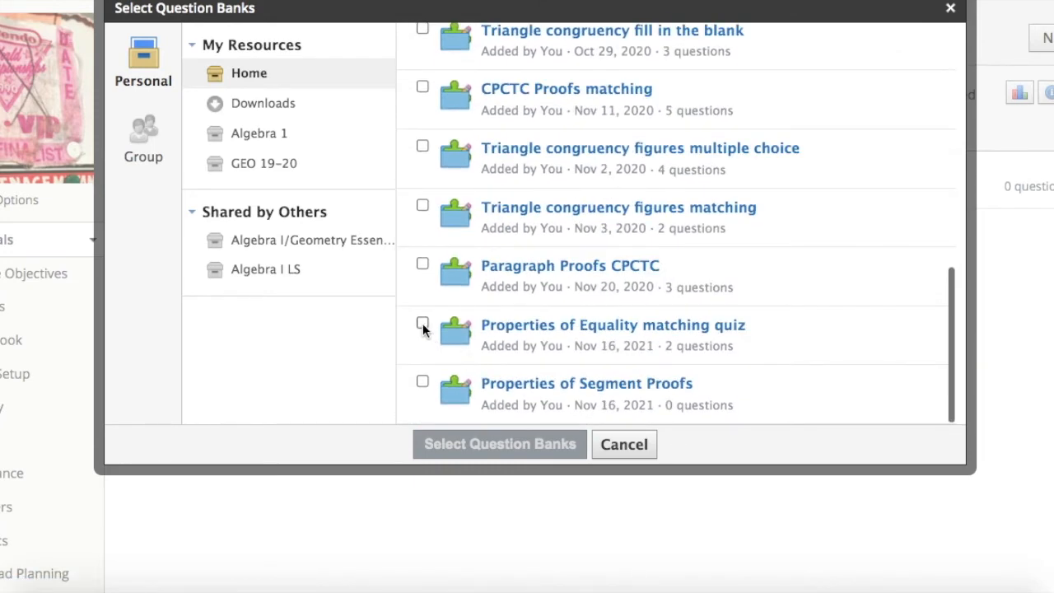
left_click_drag(662, 352, 759, 357)
left_click(762, 353)
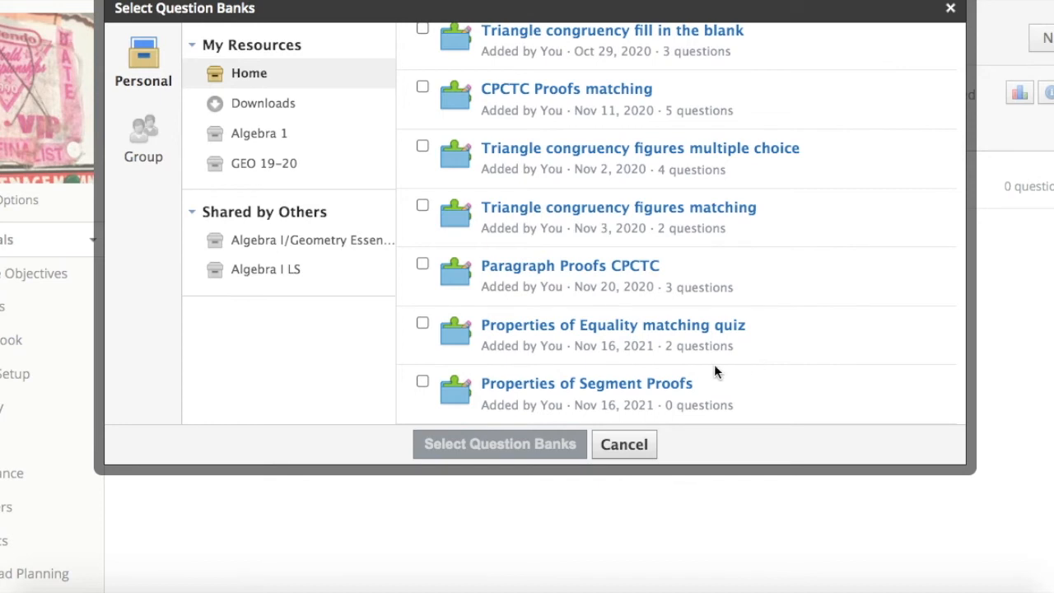
left_click(422, 324)
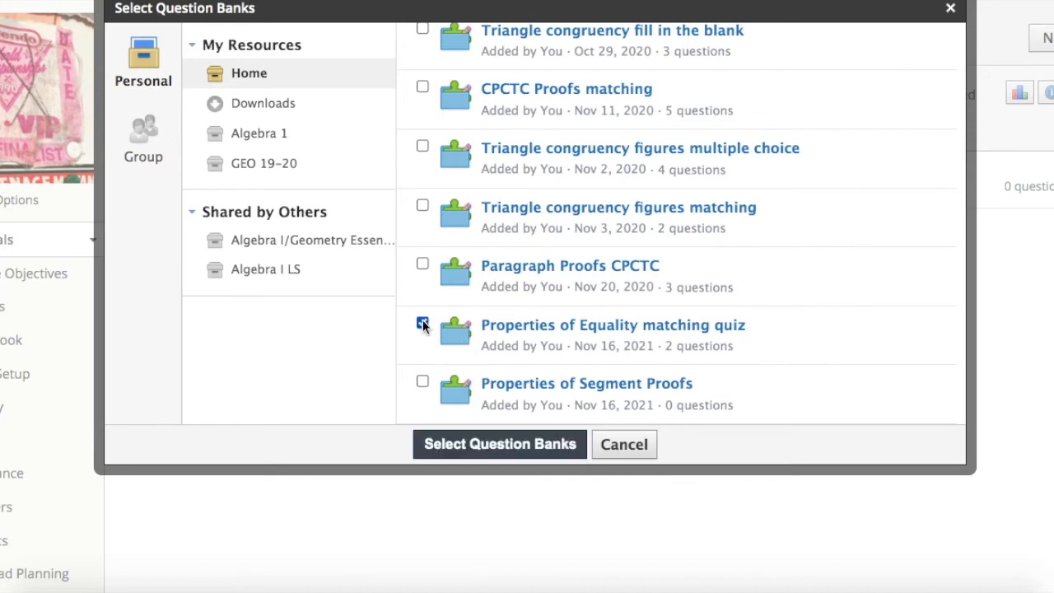
left_click(466, 449)
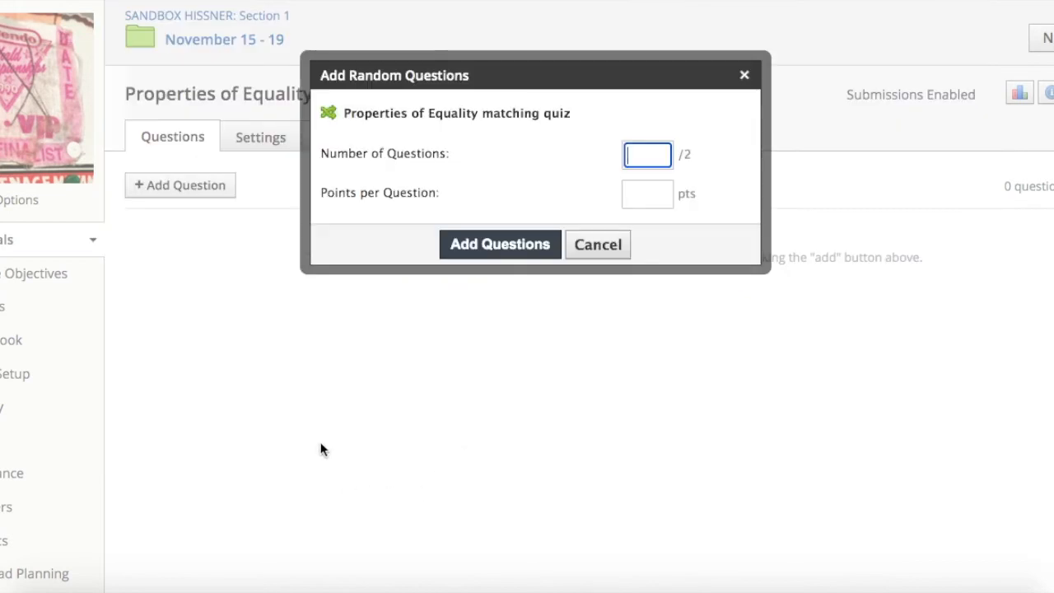
Add 1 random question worth 1 point from the selected bank to the quiz
type("1")
left_click(656, 196)
type("1")
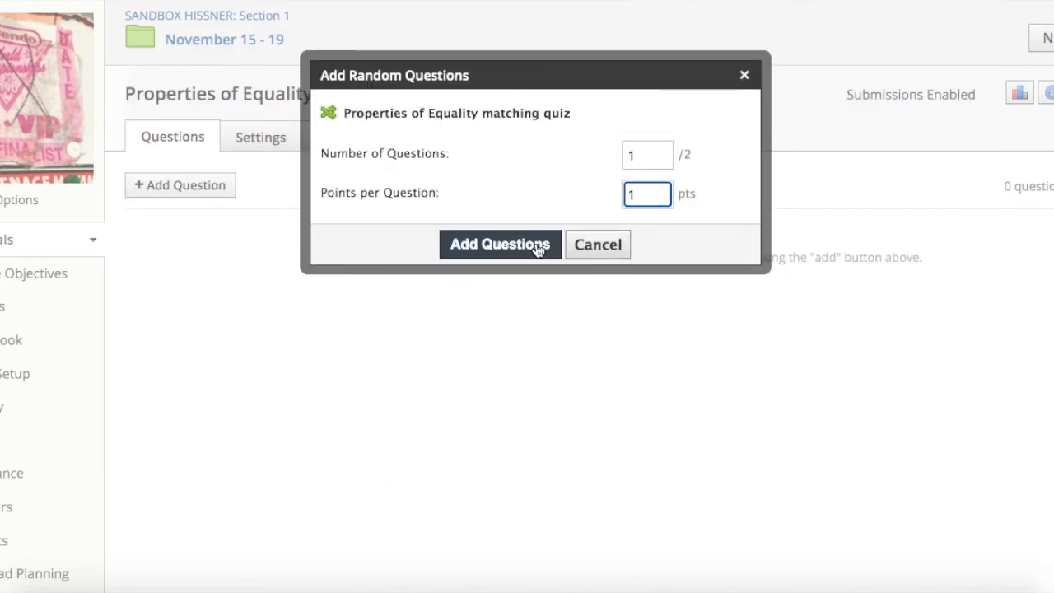
left_click(508, 251)
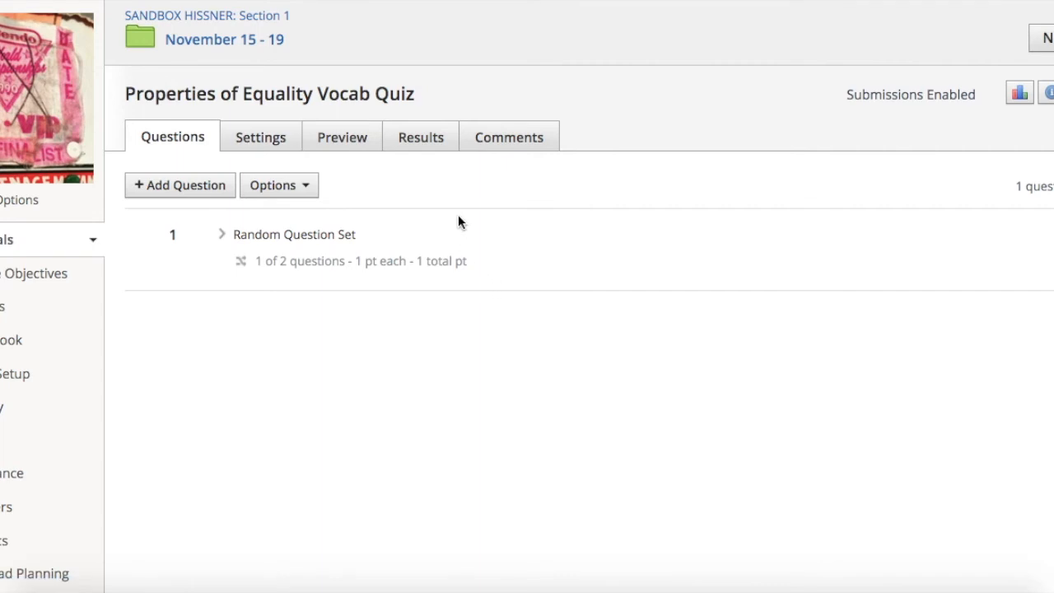
left_click(249, 140)
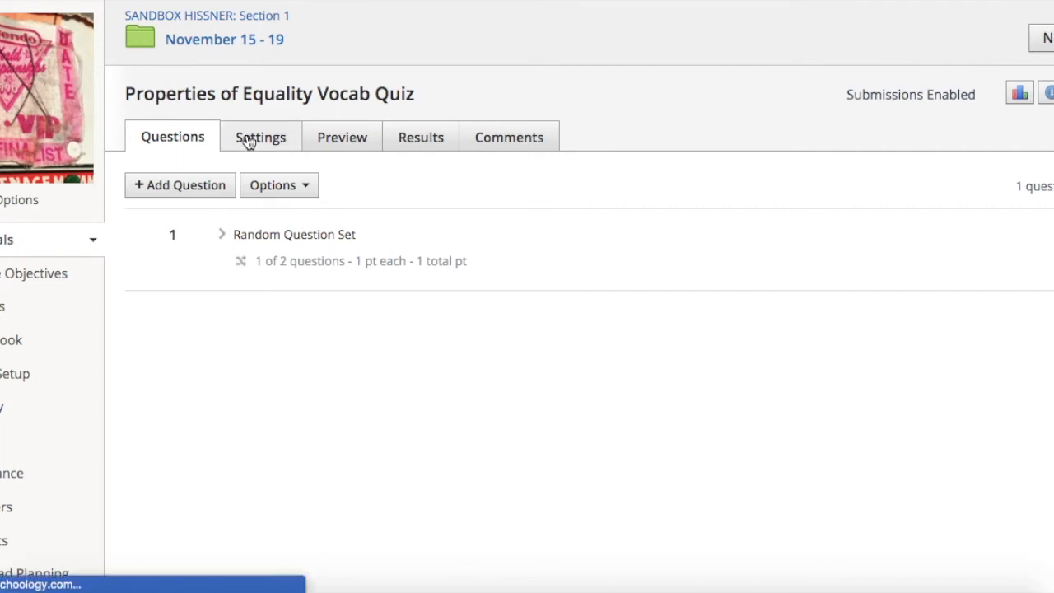
left_click(188, 146)
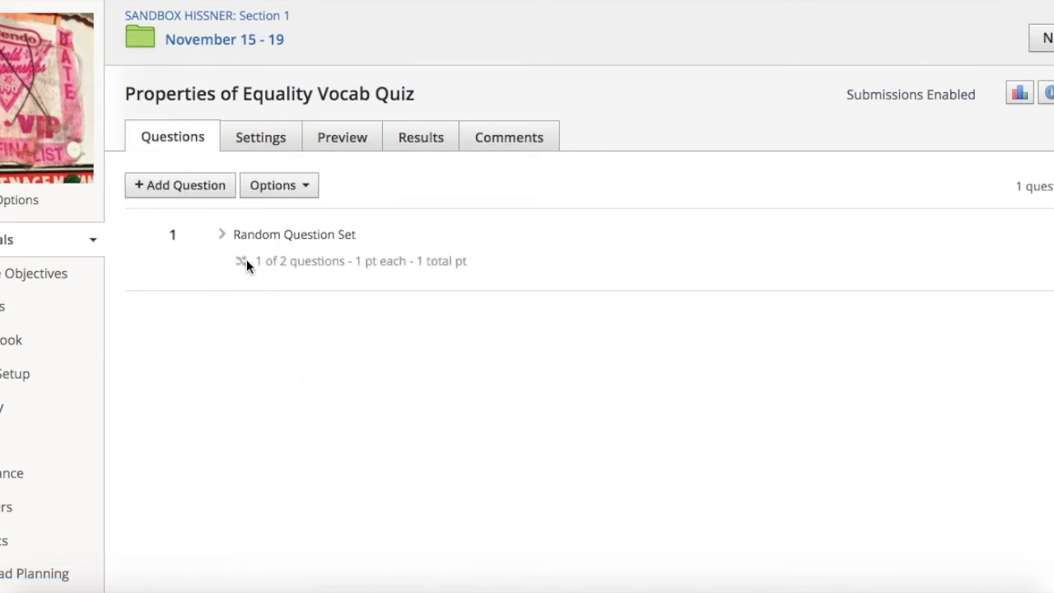
left_click_drag(513, 271, 245, 271)
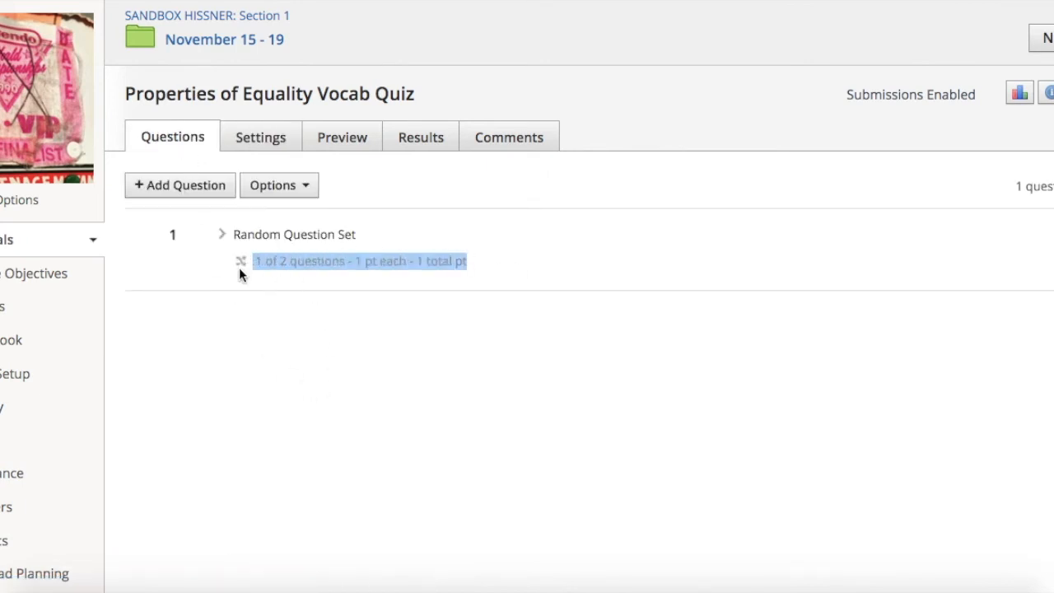
left_click(325, 297)
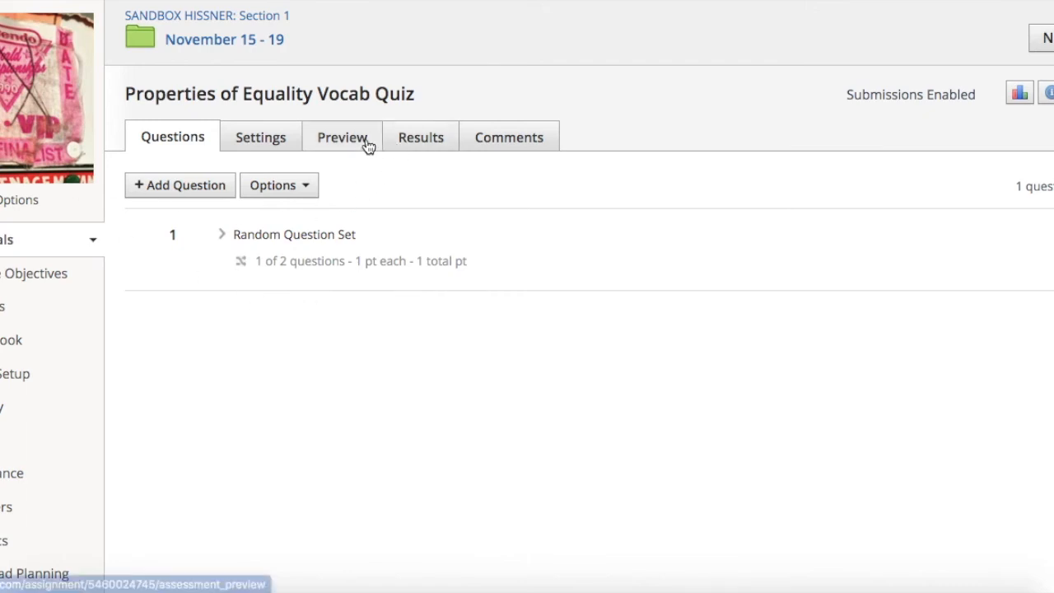
Preview the quiz by starting a new attempt and look over its matching question
left_click(314, 133)
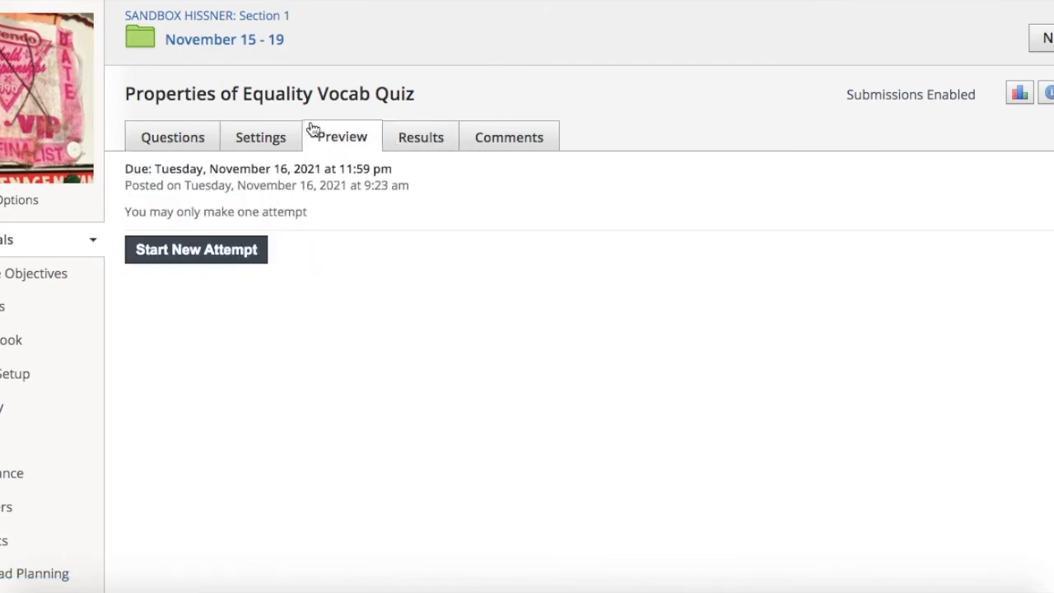
left_click(233, 251)
scroll(233, 247, "down", 3)
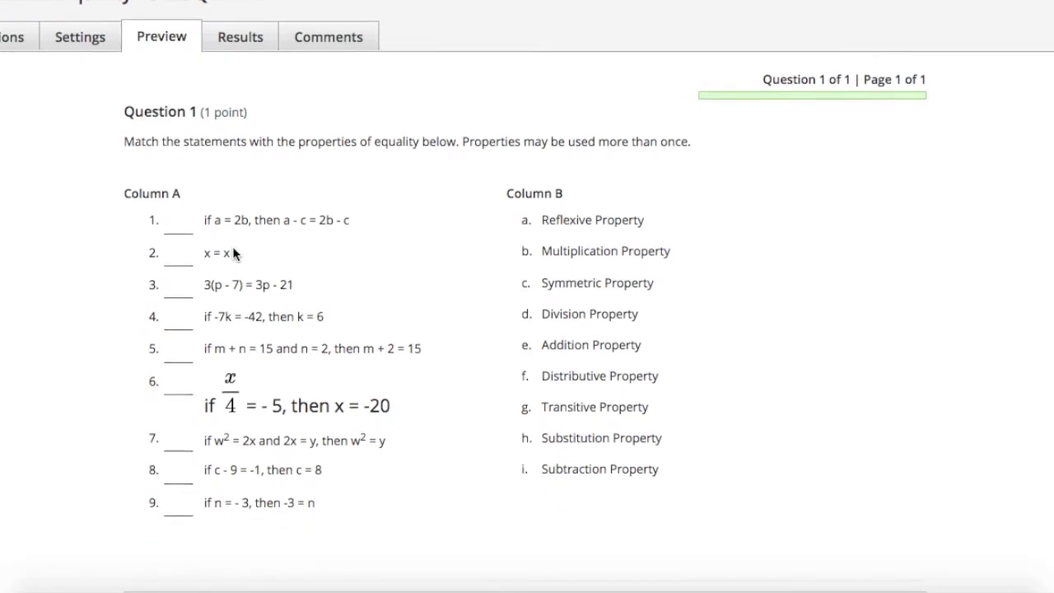
scroll(234, 253, "up", 1)
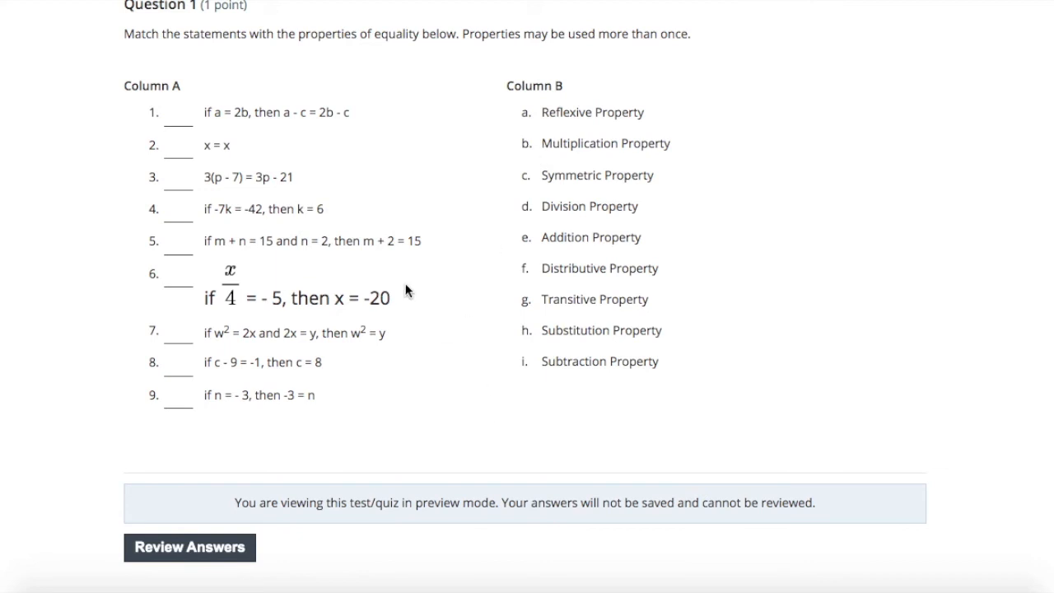
Answer three items of the preview's matching question: a for item 2, g for item 7 and h for item 5
left_click(173, 147)
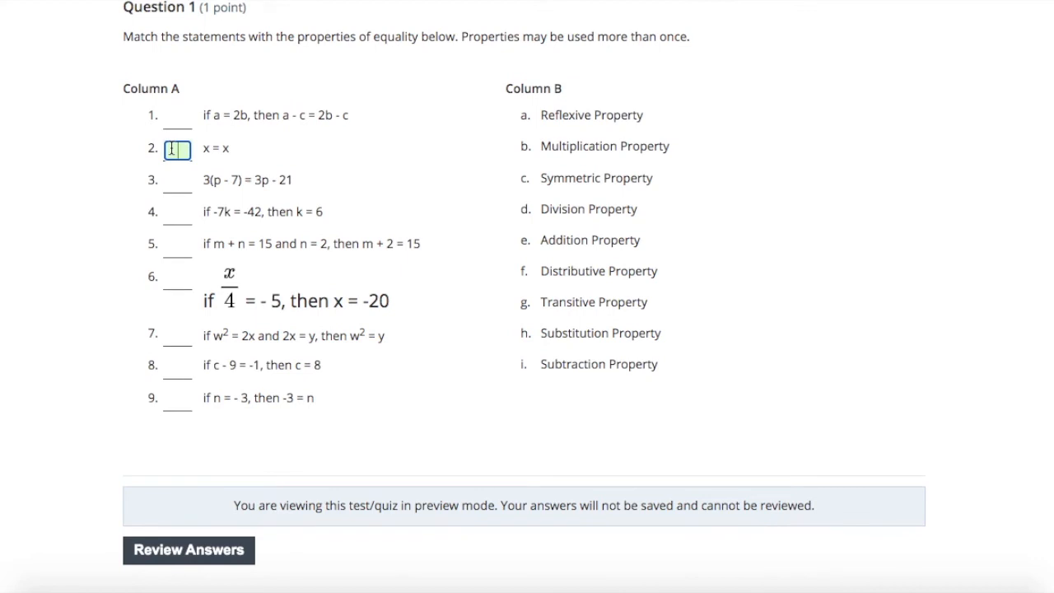
type("a")
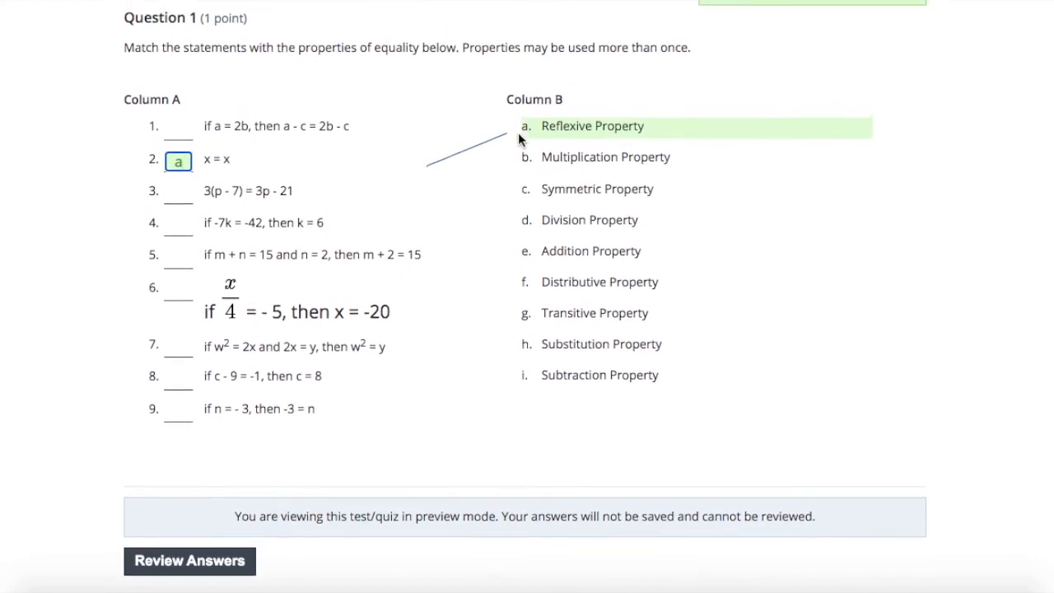
left_click(182, 347)
type("g")
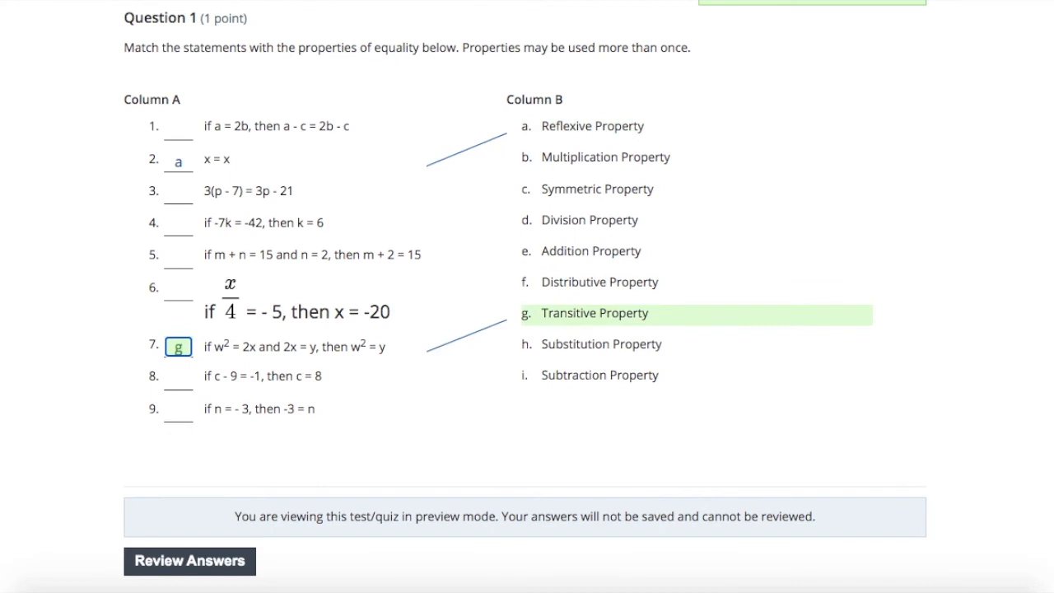
left_click(180, 258)
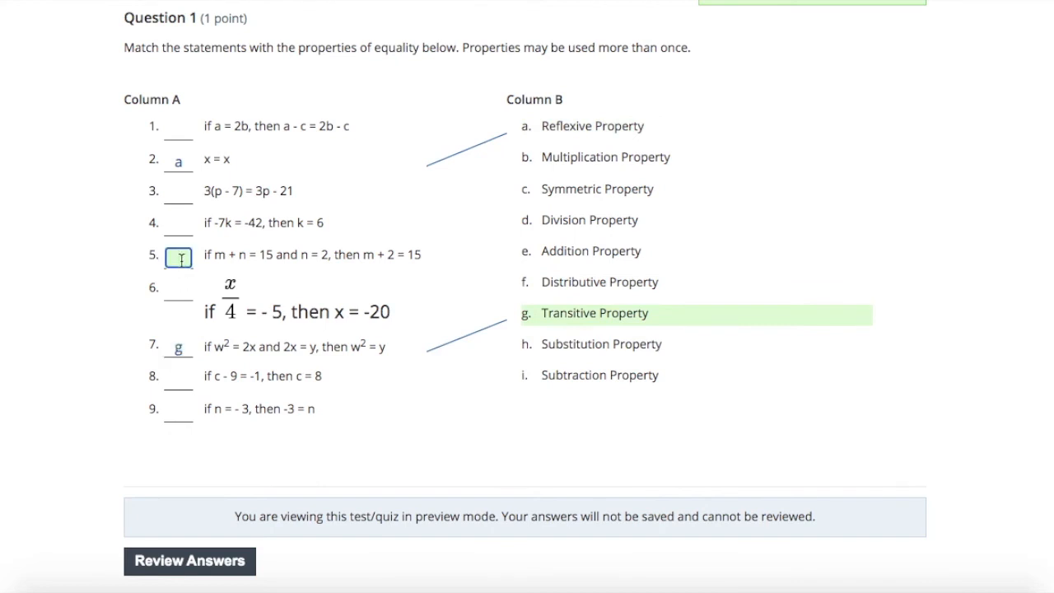
type("h")
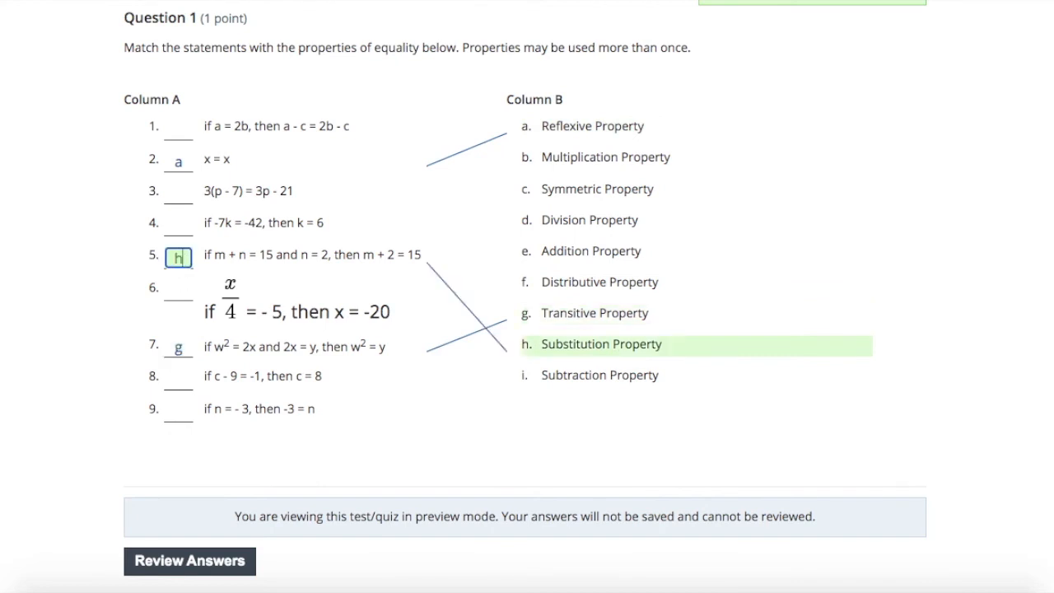